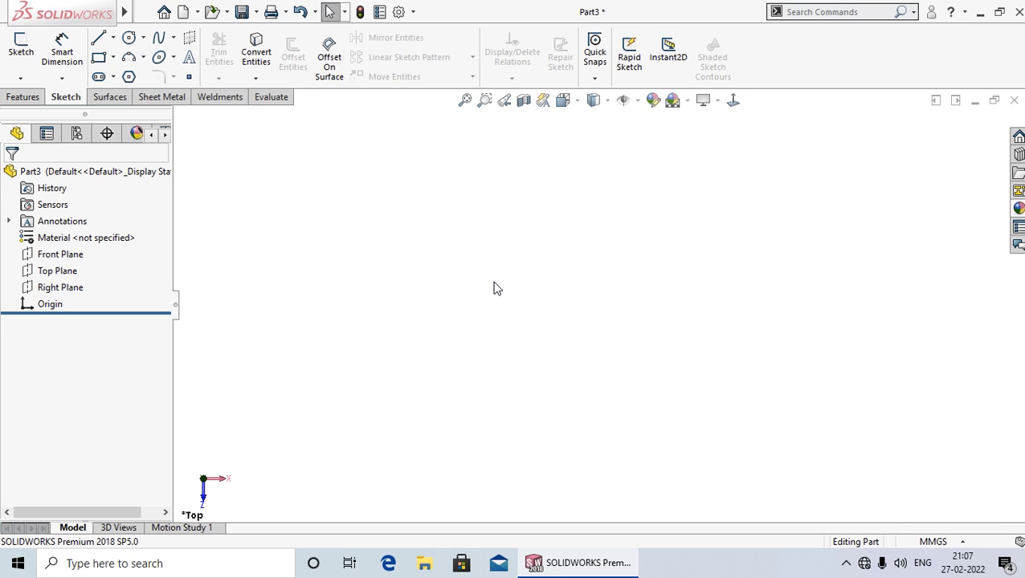
Step: Create Sketch4 on Part3's Top Plane, glancing at the sketch pattern options without starting one
right_click(50, 270)
click(63, 248)
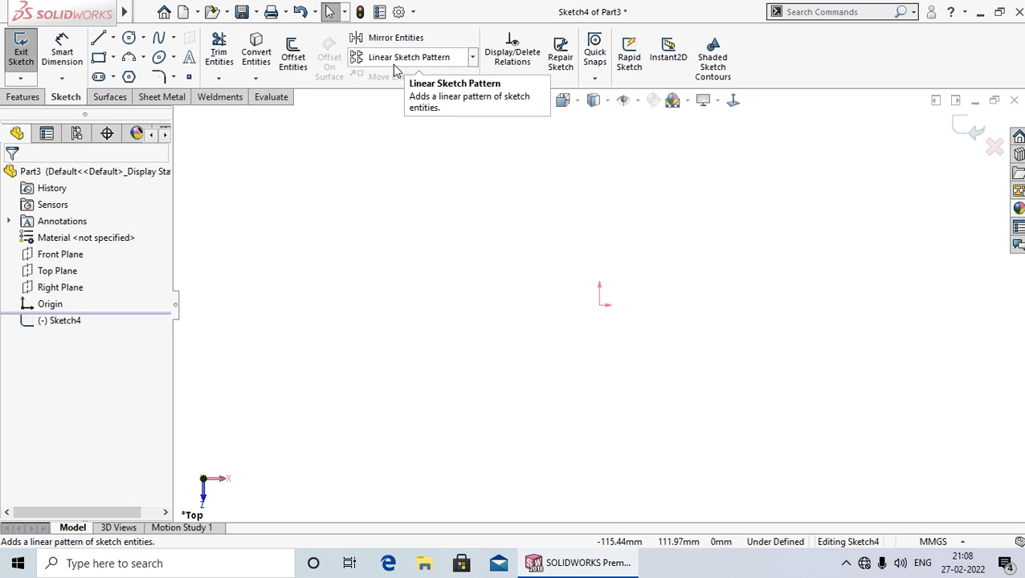
click(472, 61)
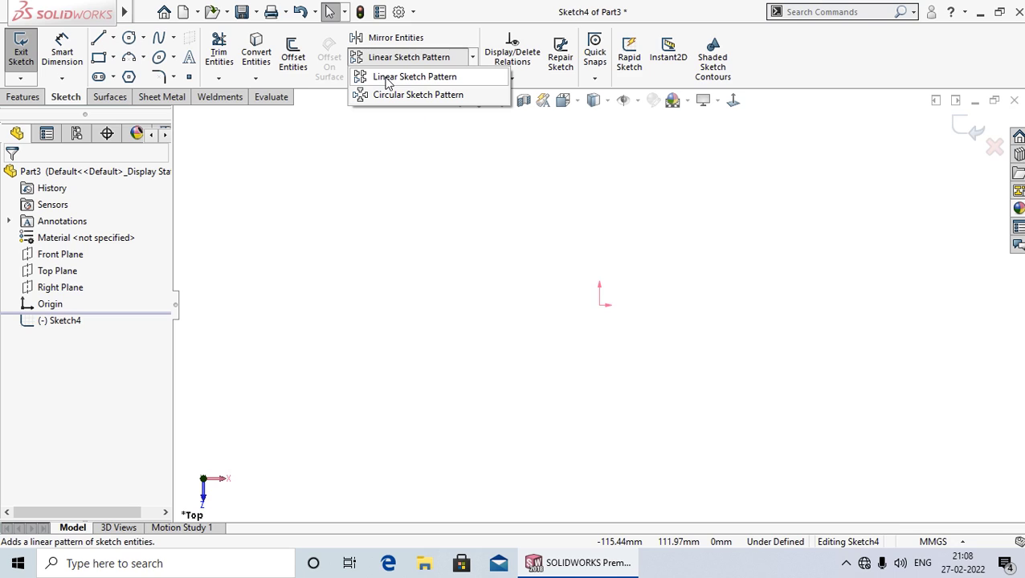
click(421, 217)
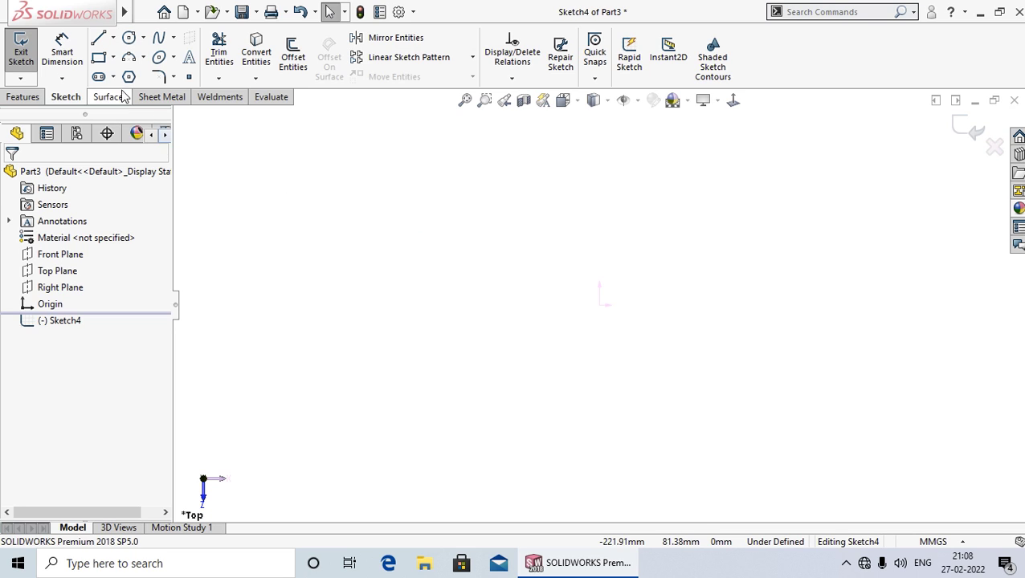
Step: Draw a corner rectangle left of the origin and start a Linear Sketch Pattern
click(113, 58)
click(129, 77)
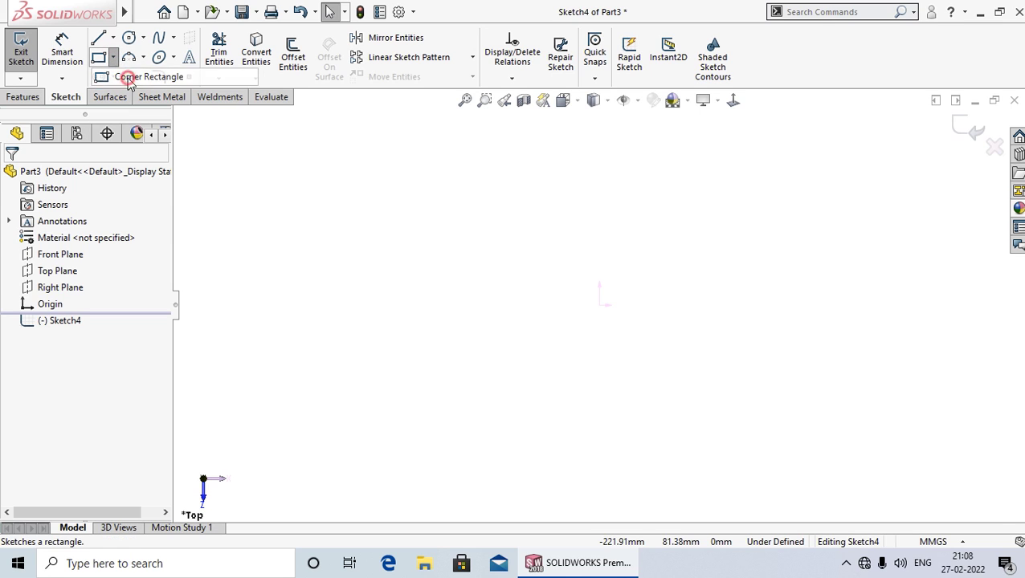
drag(327, 220, 453, 289)
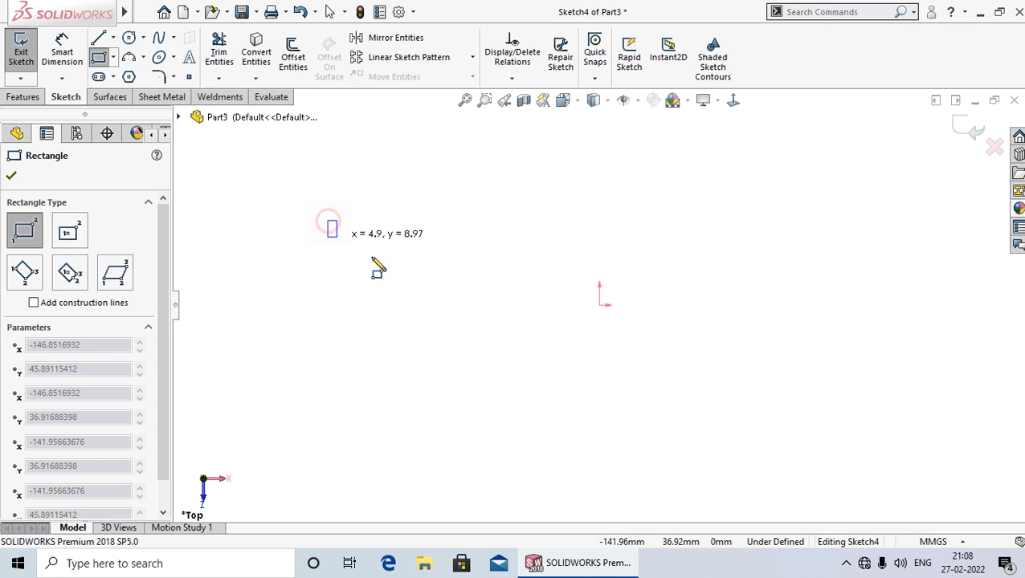
right_click(453, 290)
click(466, 300)
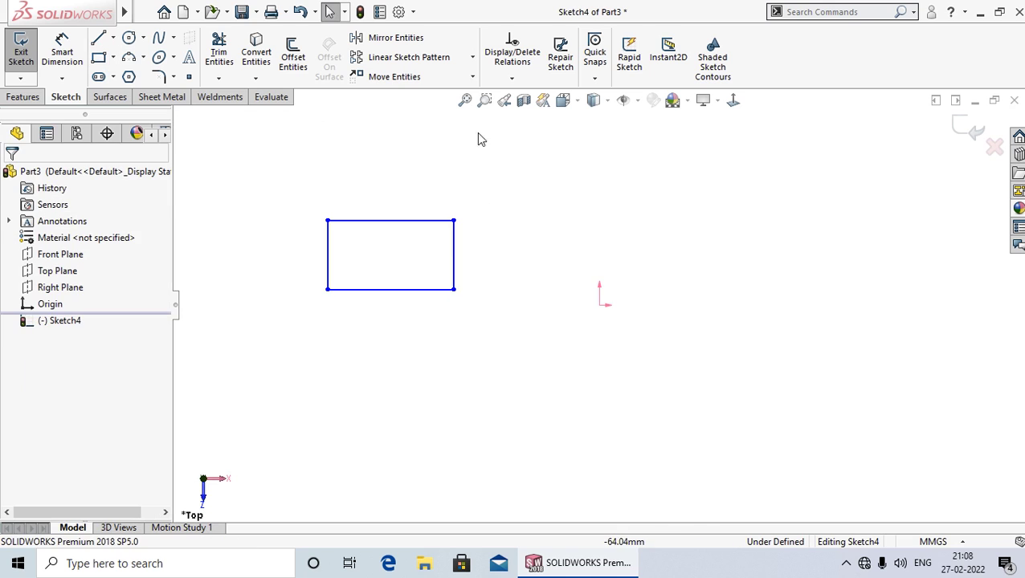
click(473, 58)
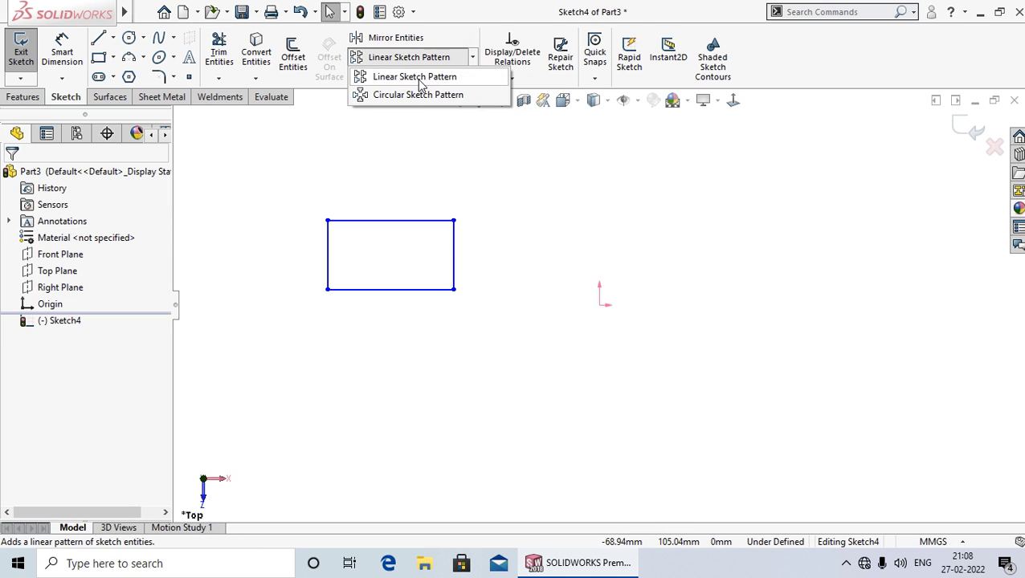
click(418, 79)
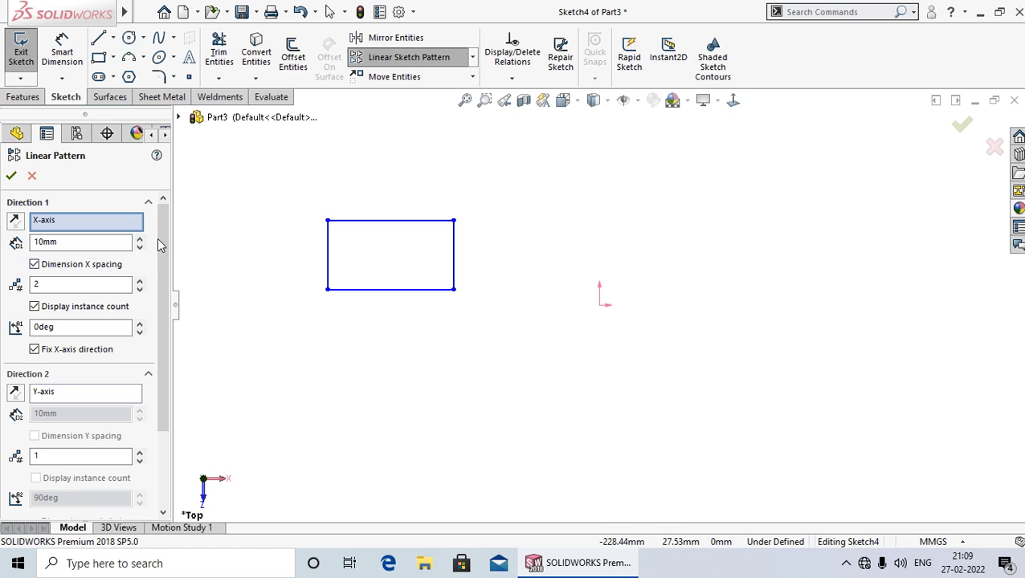
Step: Pick the rectangle's four edges as entities to pattern and select the 10mm Direction 1 spacing
scroll(157, 321, down, 2)
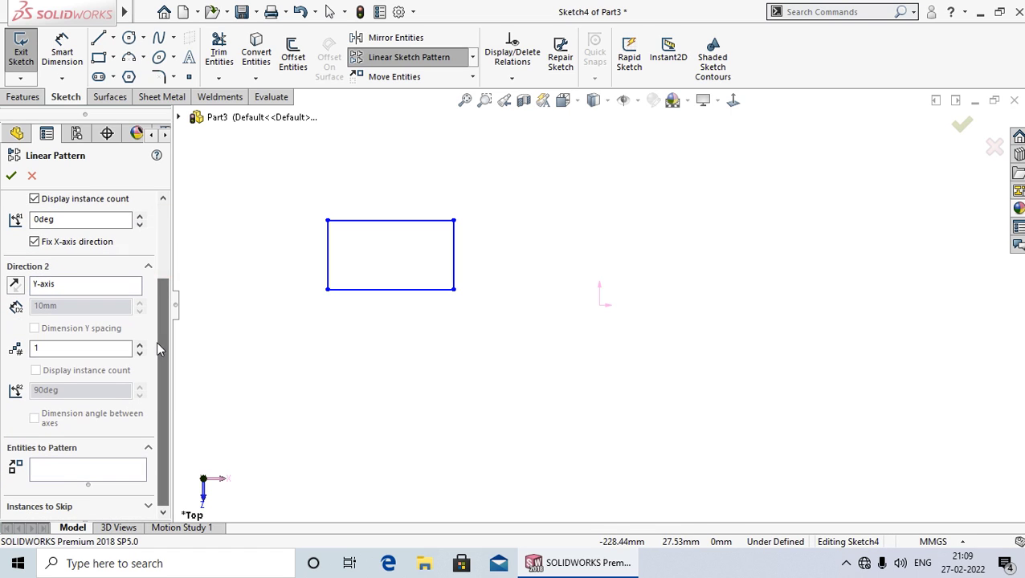
click(65, 474)
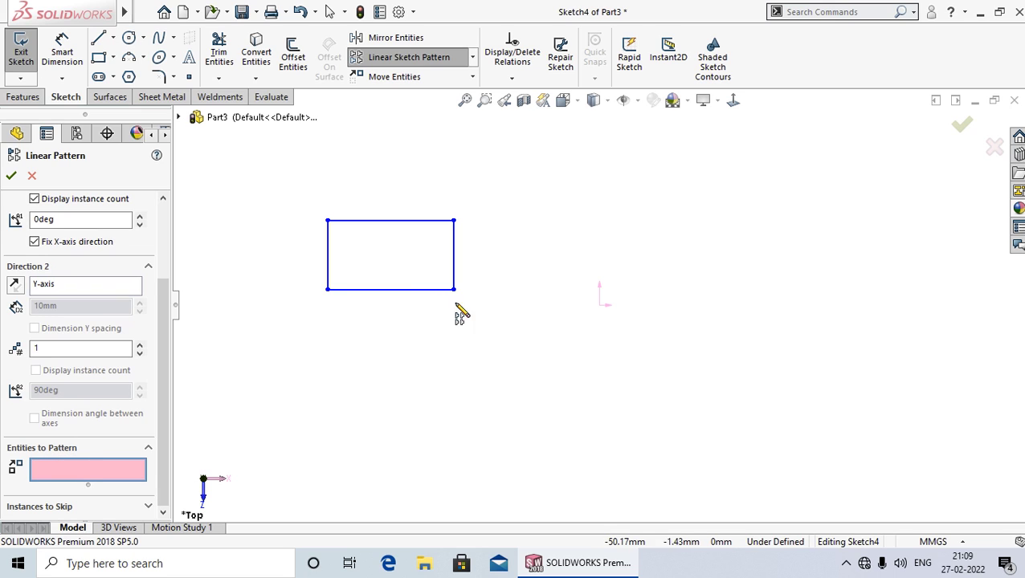
click(385, 290)
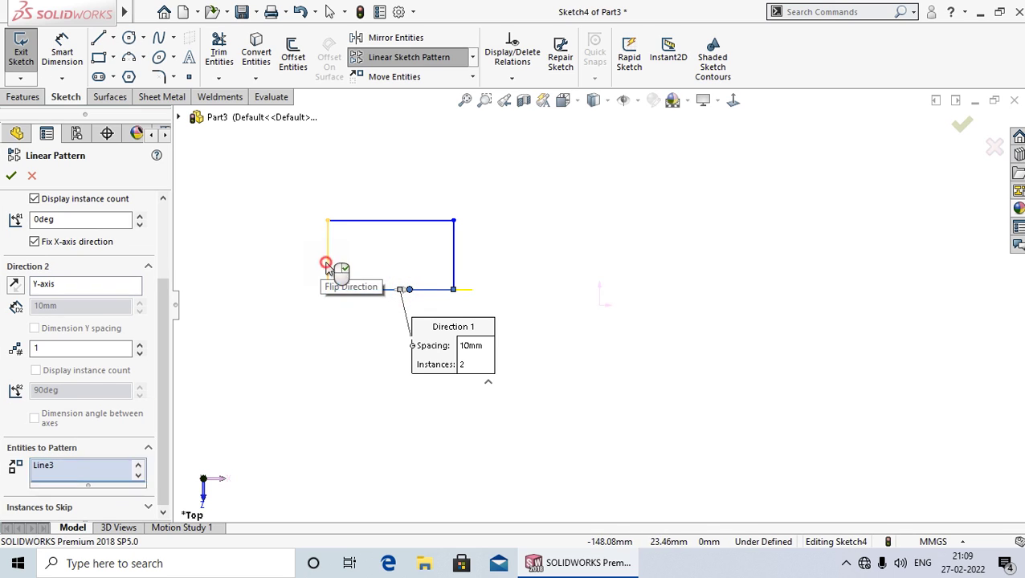
click(327, 267)
click(377, 220)
click(455, 263)
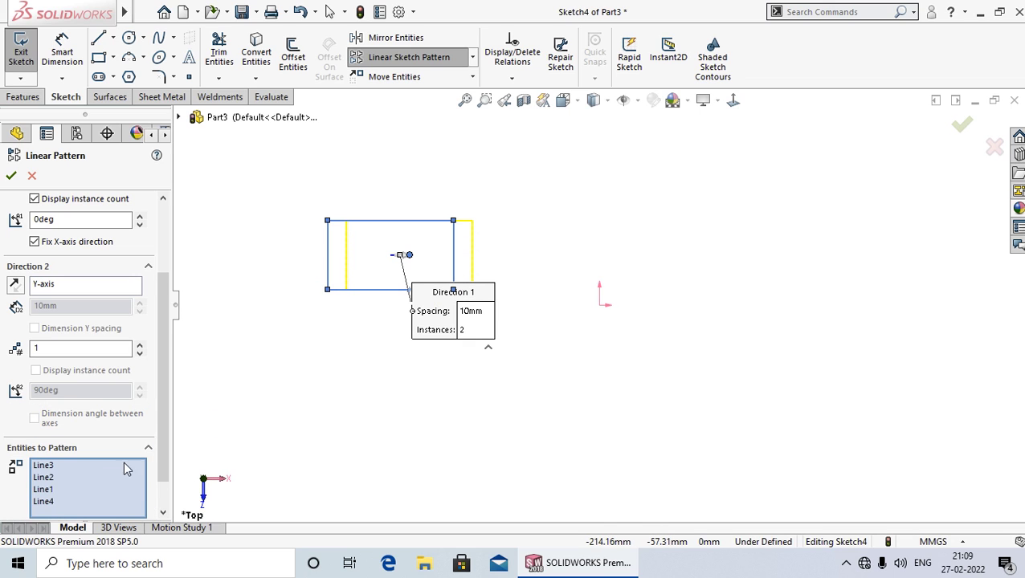
drag(162, 444, 167, 300)
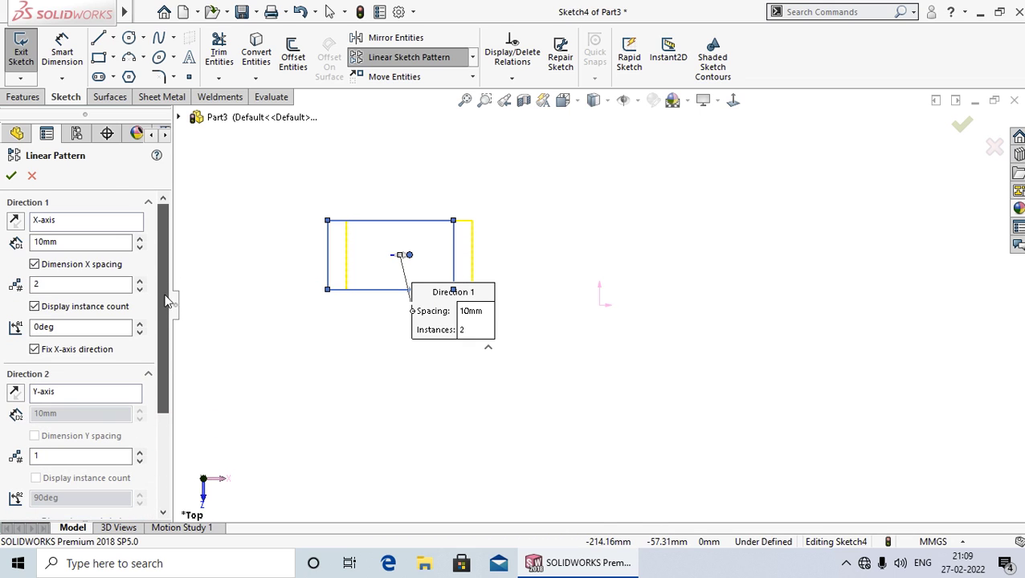
click(91, 245)
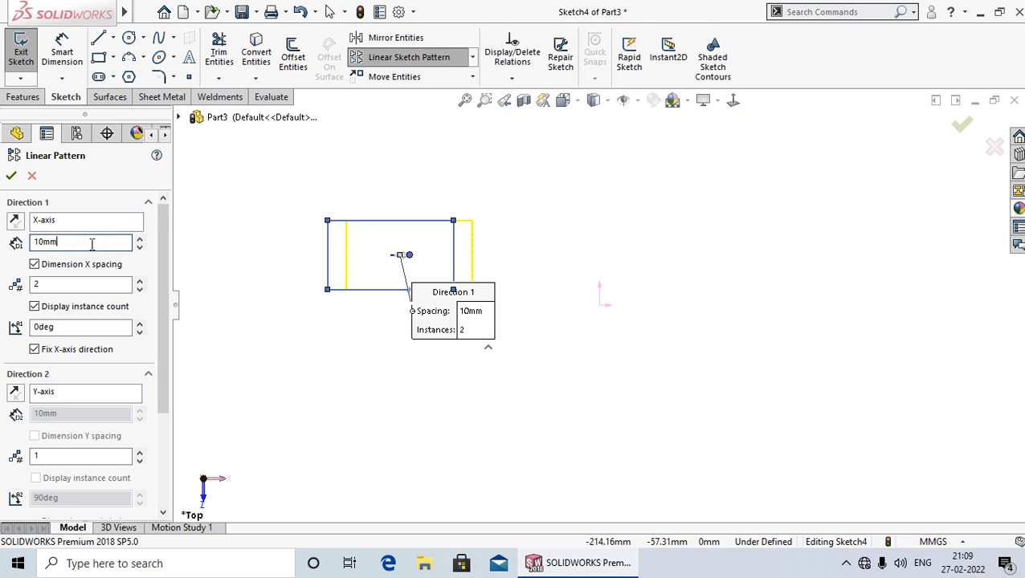
double_click(84, 243)
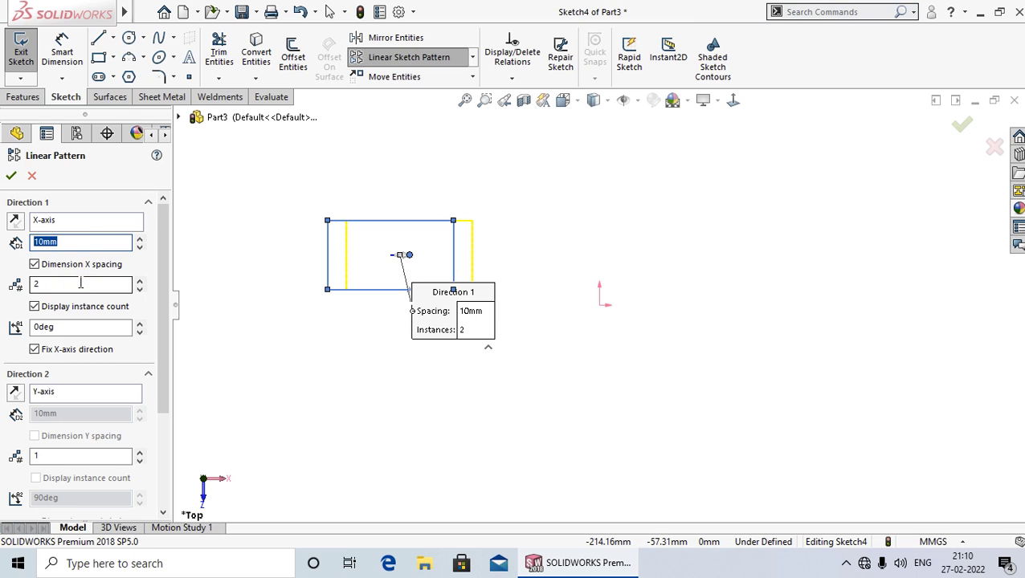
Step: Set Direction 1 spacing to 80mm and the instance count to 5
text(80)
key(Return)
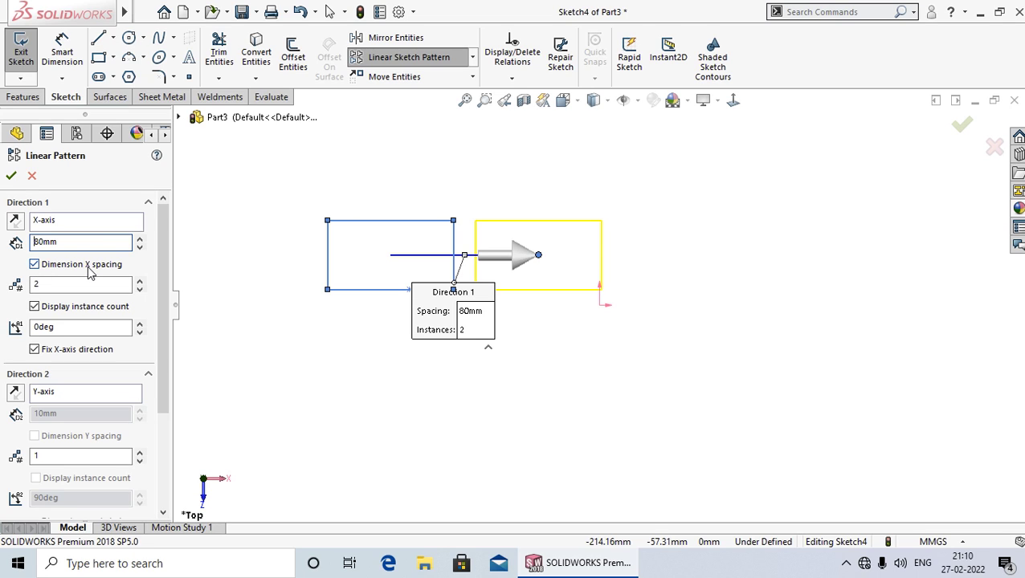
click(35, 265)
click(35, 264)
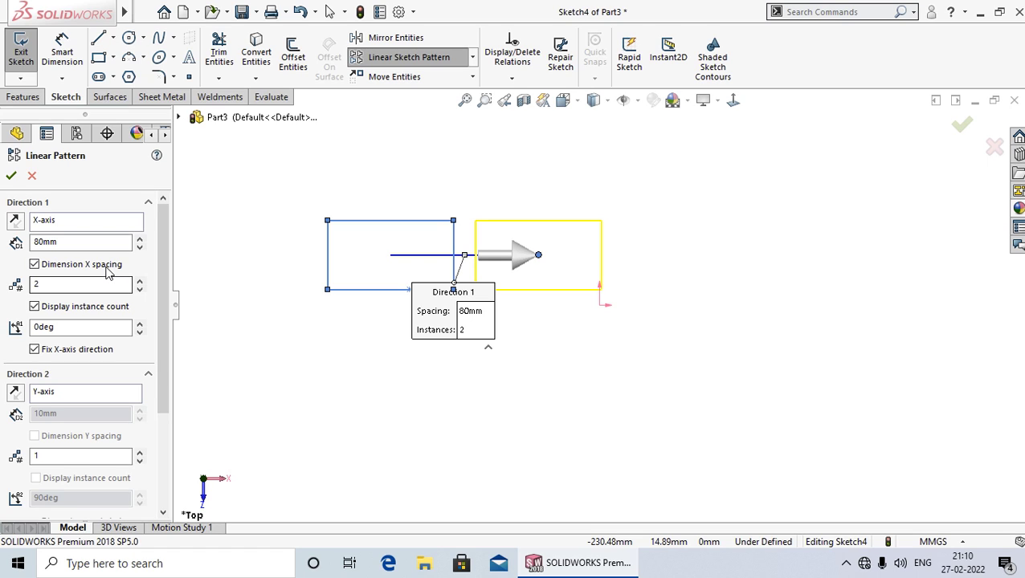
click(79, 286)
key(BackSpace)
text(5)
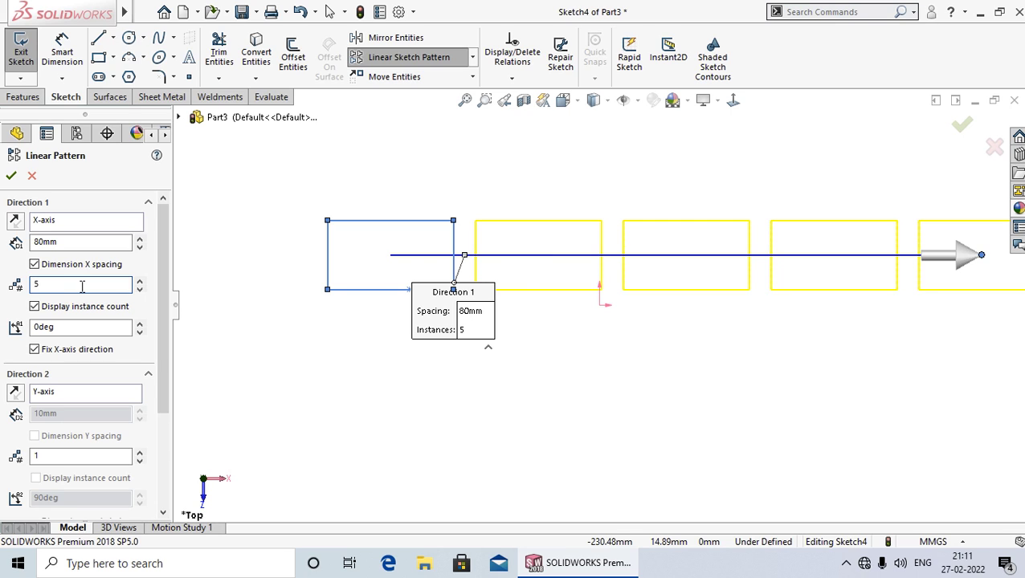
scroll(617, 267, up, 1)
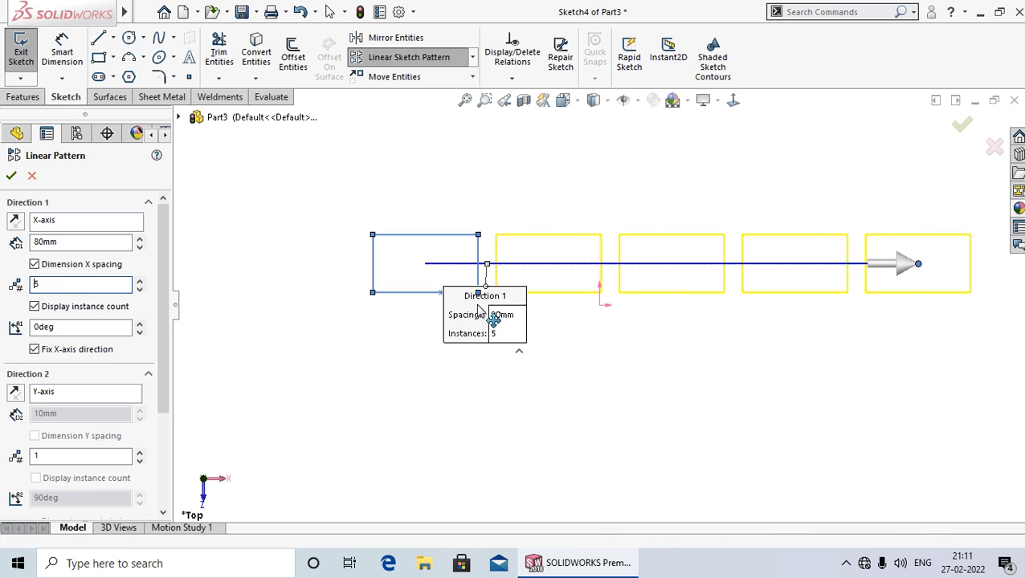
Step: Add the fourth rectangle, instance (4,1), to Instances to Skip
drag(479, 306, 519, 168)
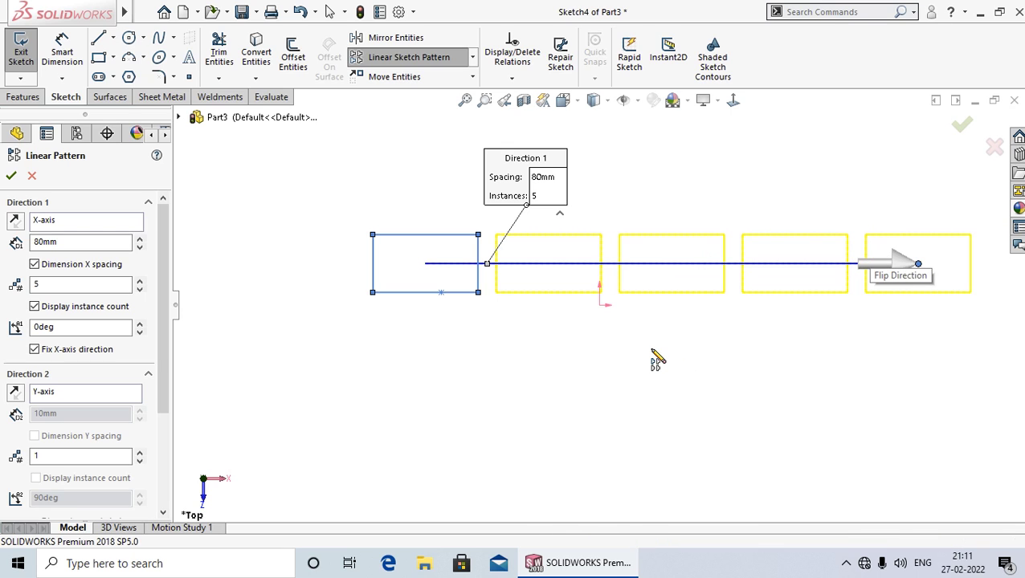
ctrl+middle_drag(655, 359, 652, 358)
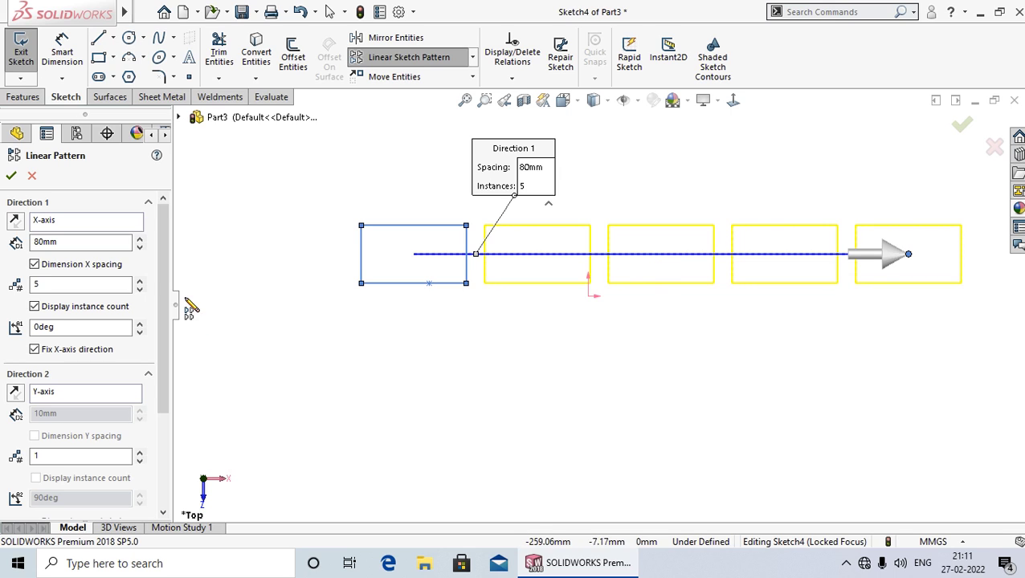
click(167, 266)
drag(166, 266, 138, 482)
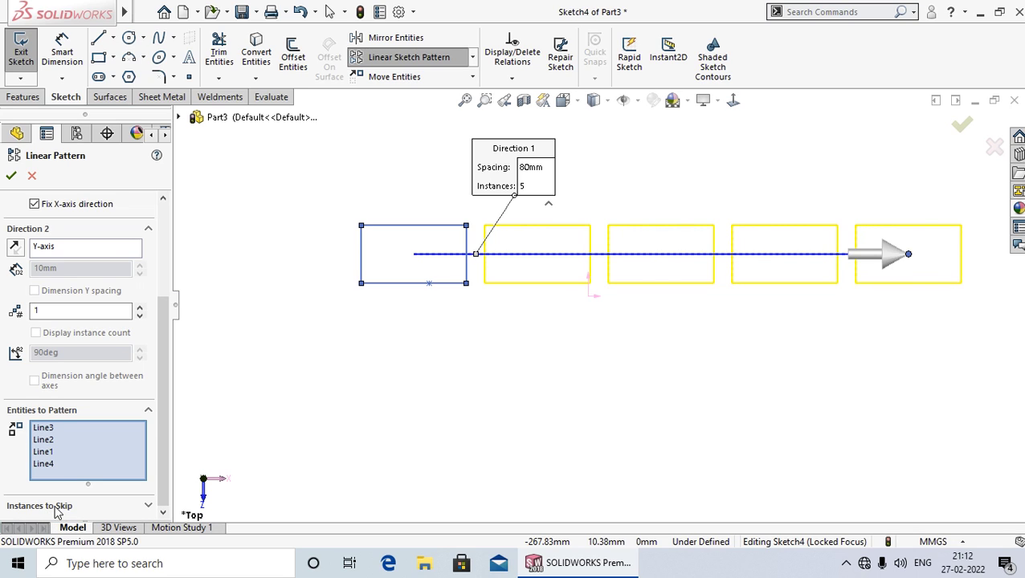
click(56, 506)
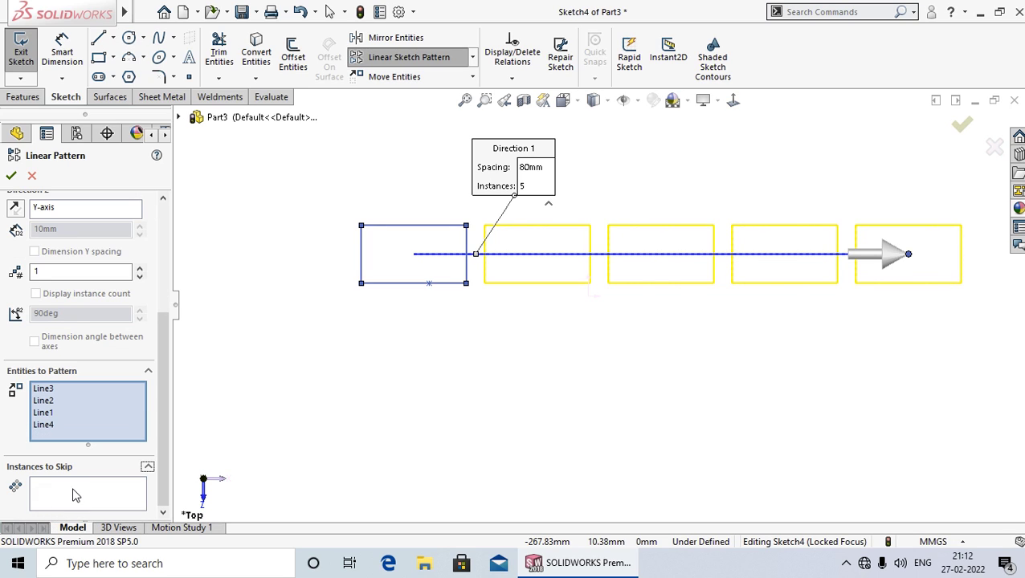
click(73, 495)
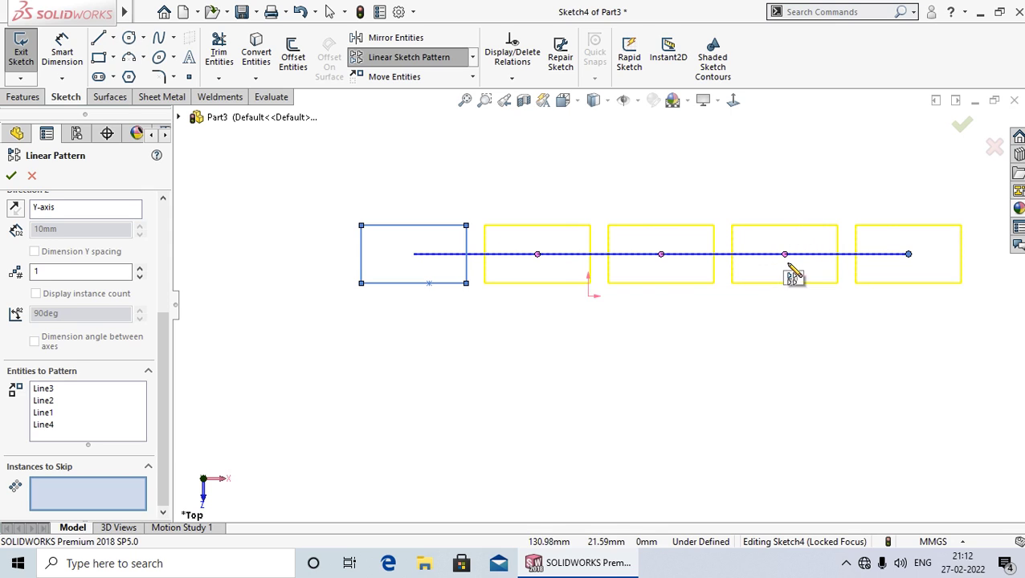
click(785, 255)
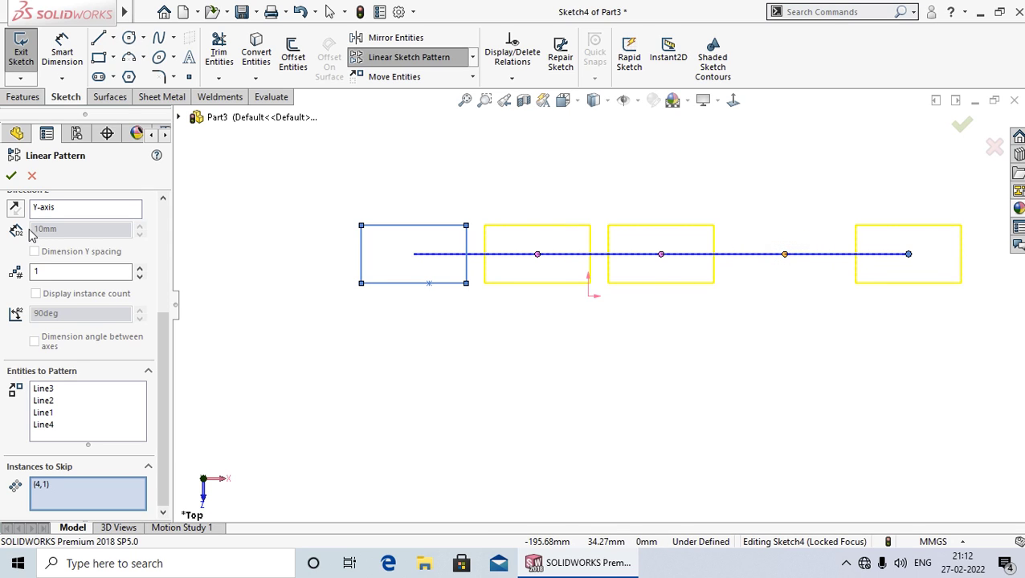
Step: Accept the row pattern and move the 80.00 dimension above the first rectangle
click(10, 176)
drag(422, 263, 425, 170)
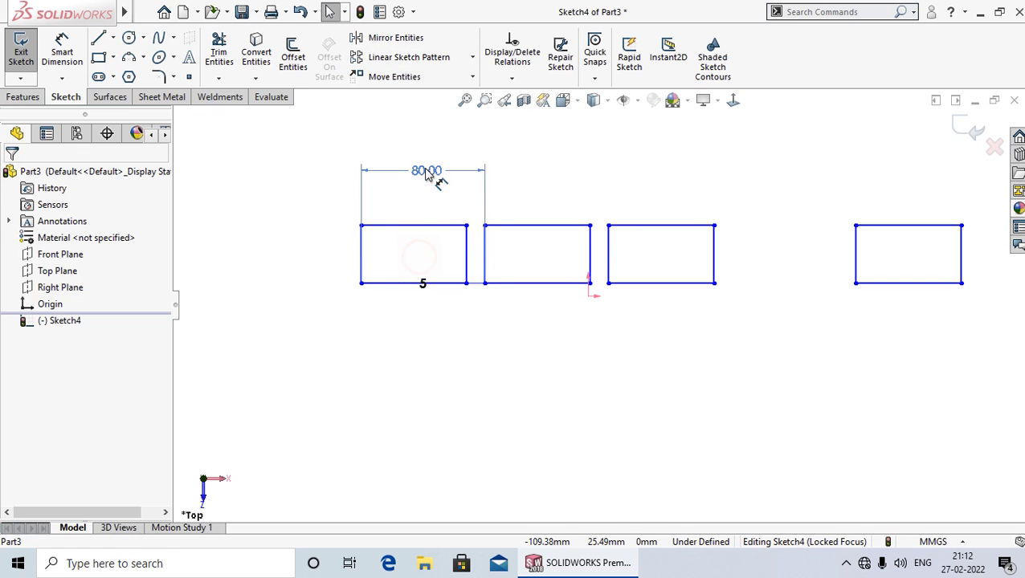
click(440, 198)
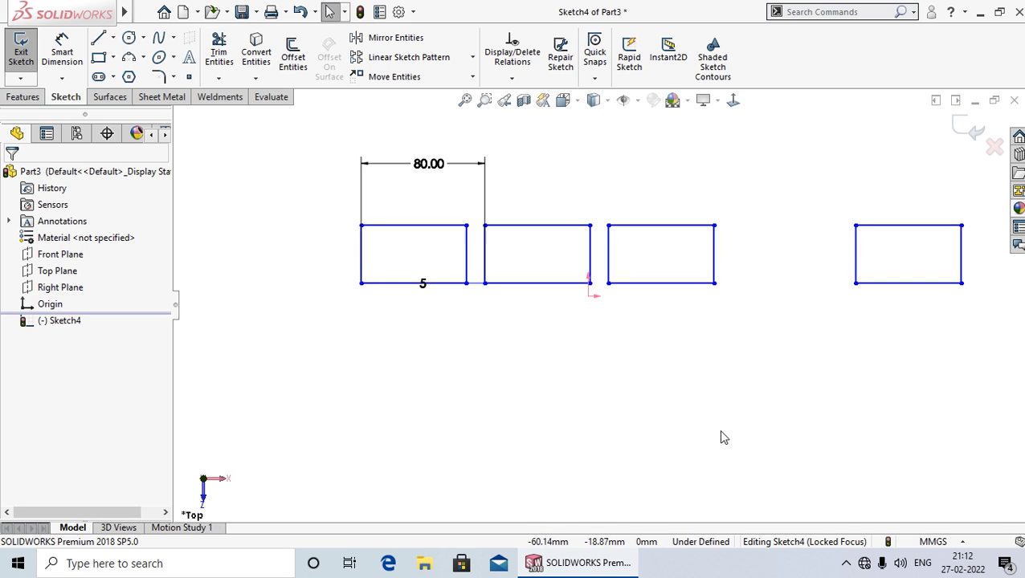
key(f)
scroll(734, 289, down, 1)
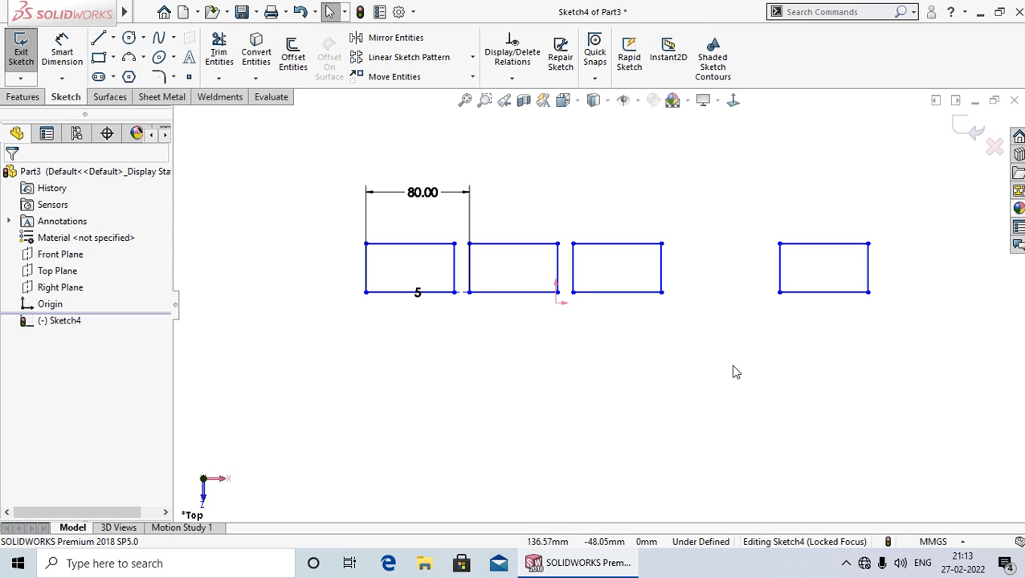
Step: Undo the row pattern and start a new linear pattern with 1 instance horizontally, 4 vertically
click(300, 12)
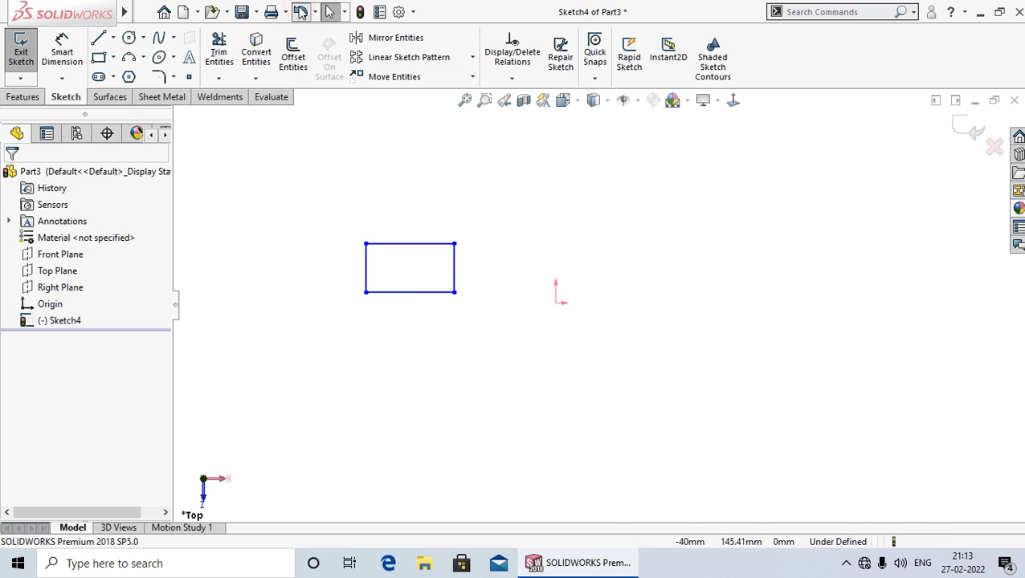
click(473, 59)
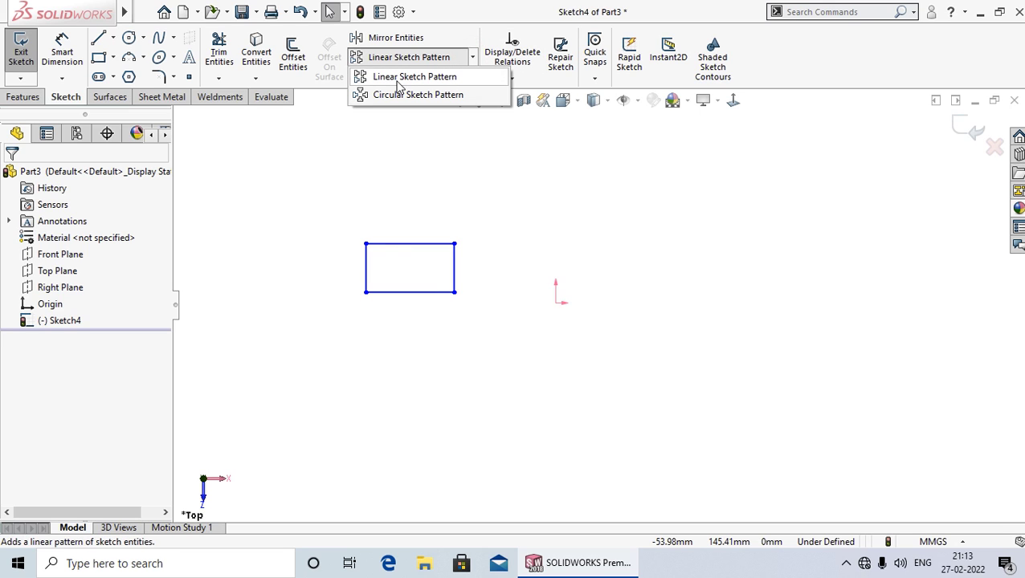
click(407, 77)
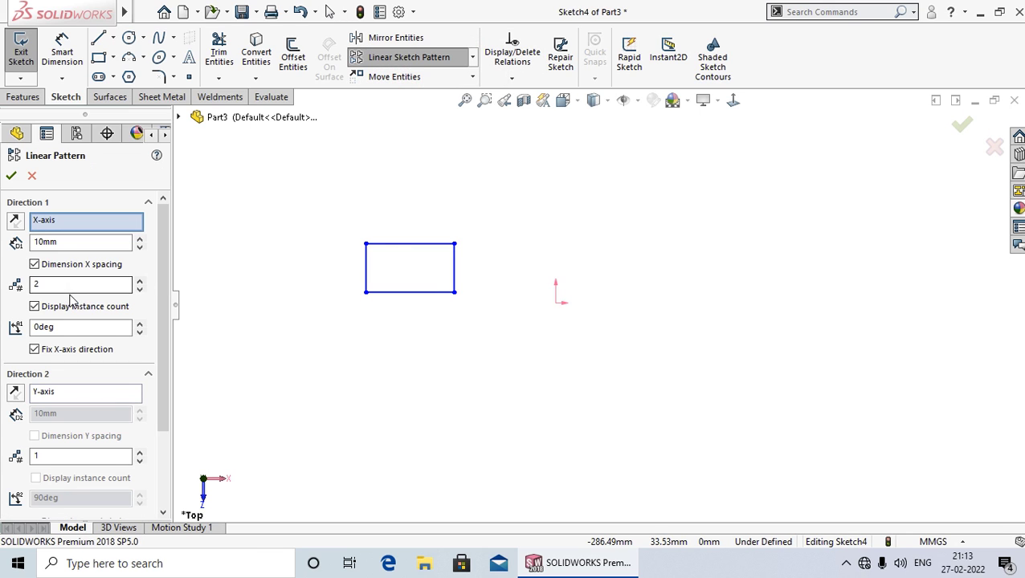
click(142, 294)
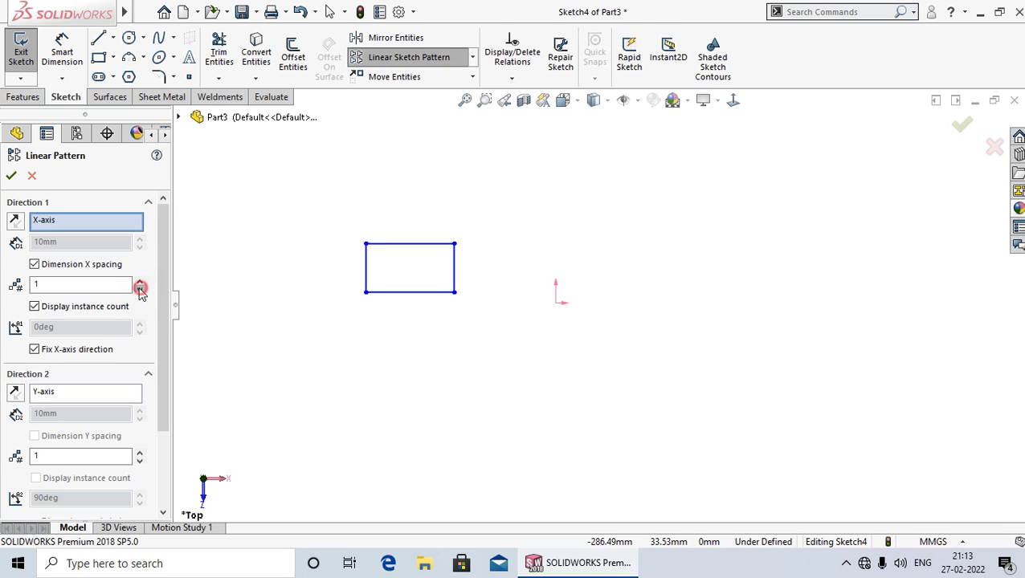
drag(164, 275, 158, 429)
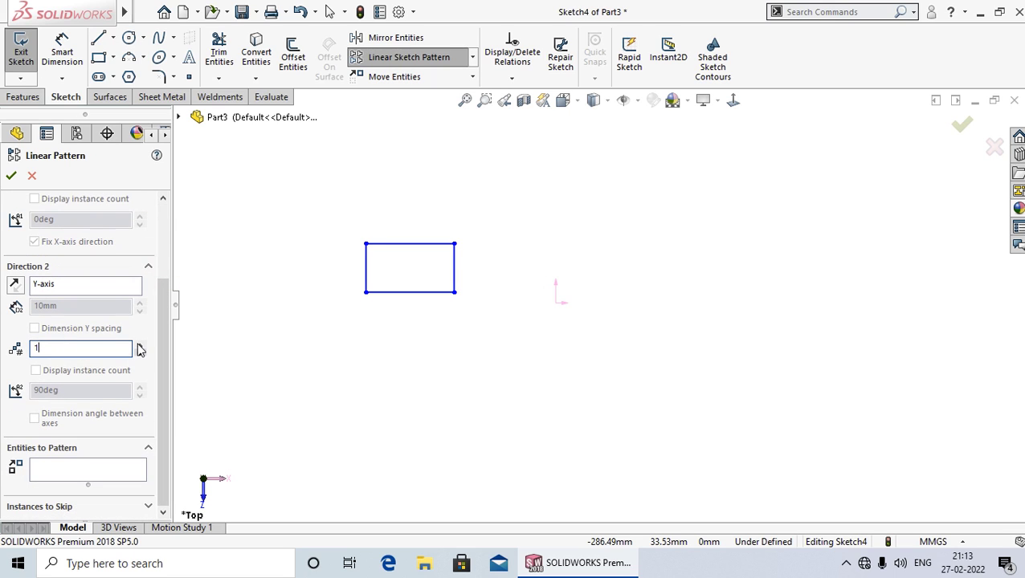
click(140, 345)
click(140, 345)
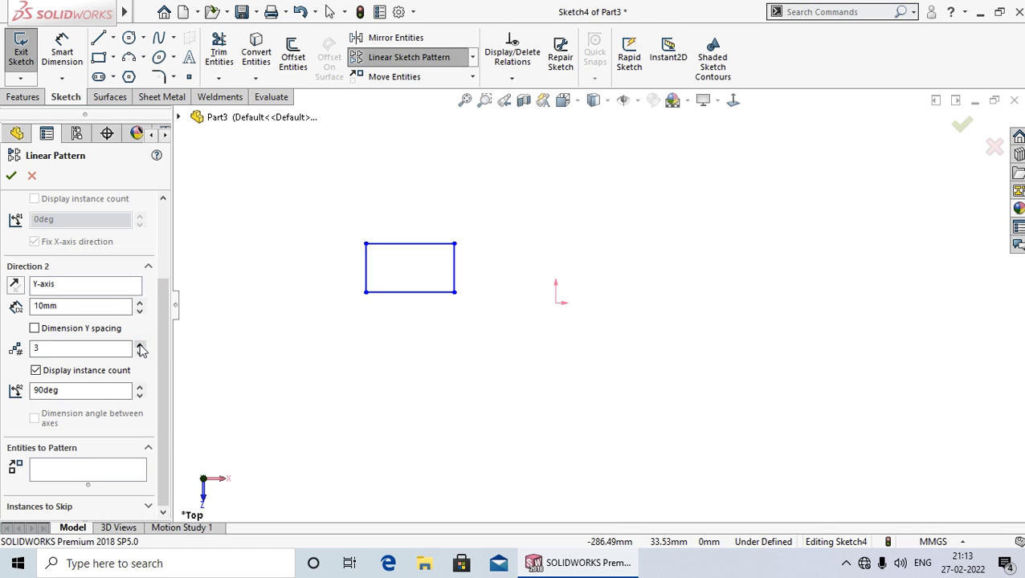
click(141, 344)
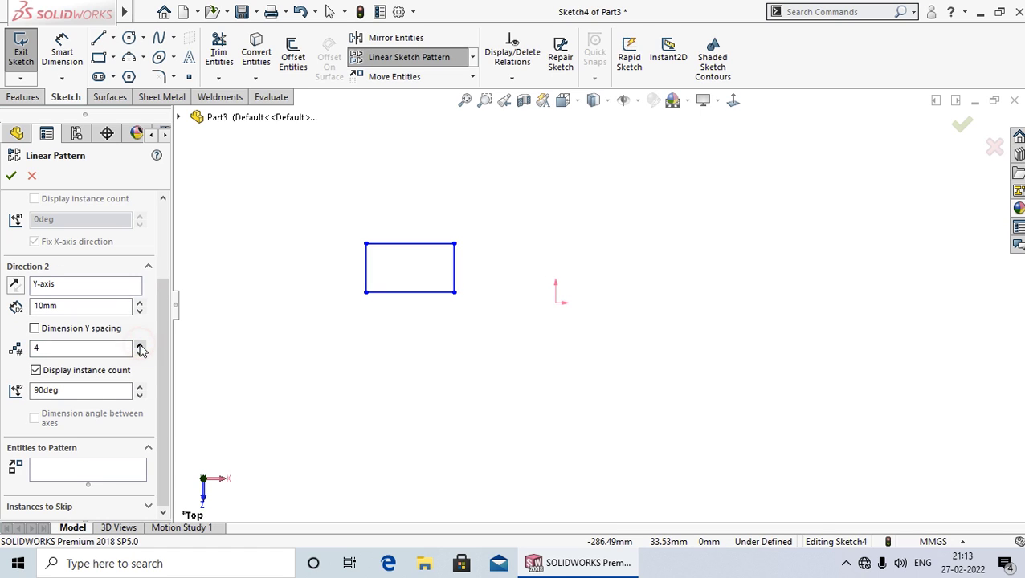
click(75, 473)
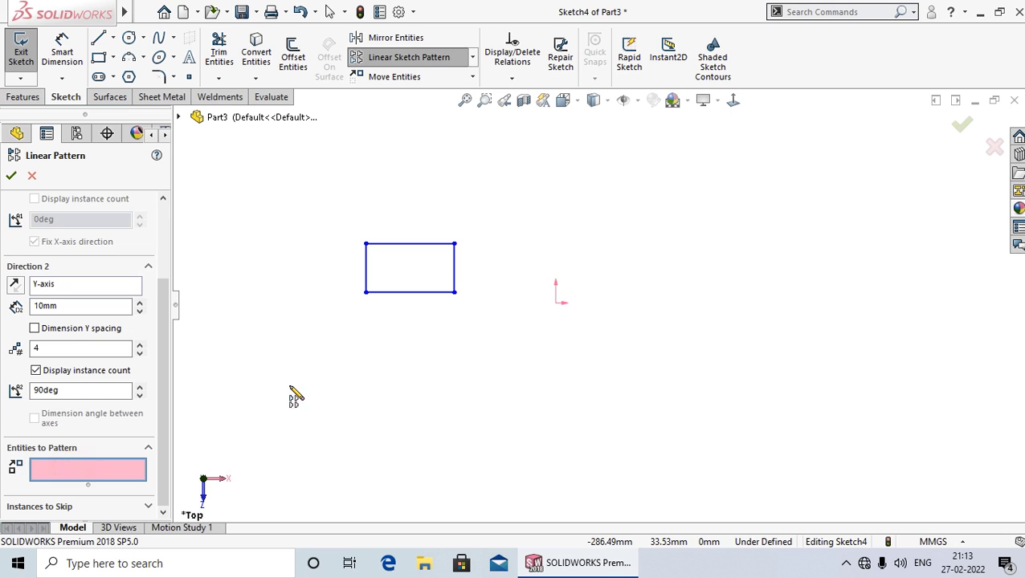
Step: Select all four rectangle edges (Line1–Line4) as the entities to pattern
click(428, 292)
click(365, 257)
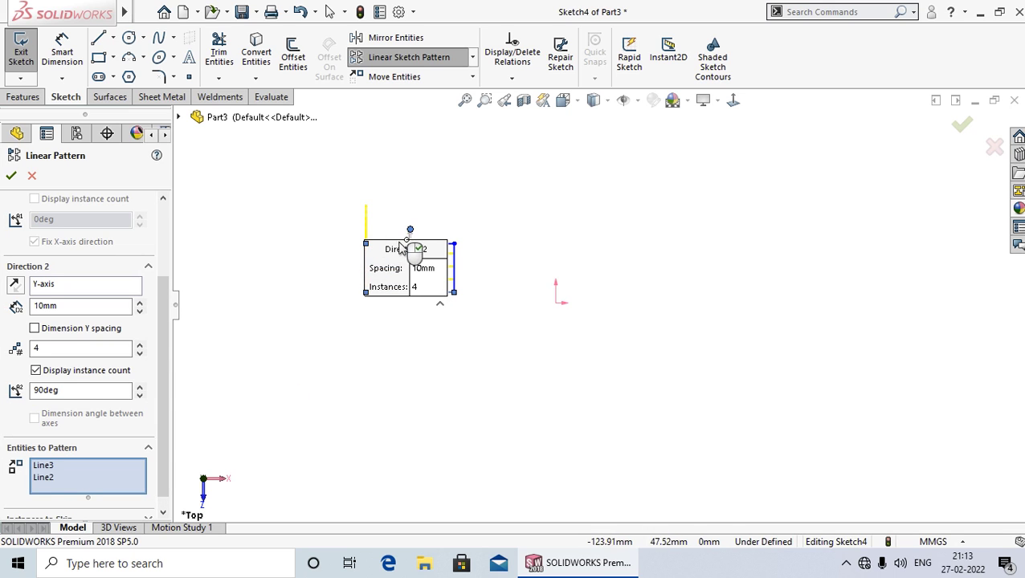
scroll(355, 239, down, 5)
click(567, 251)
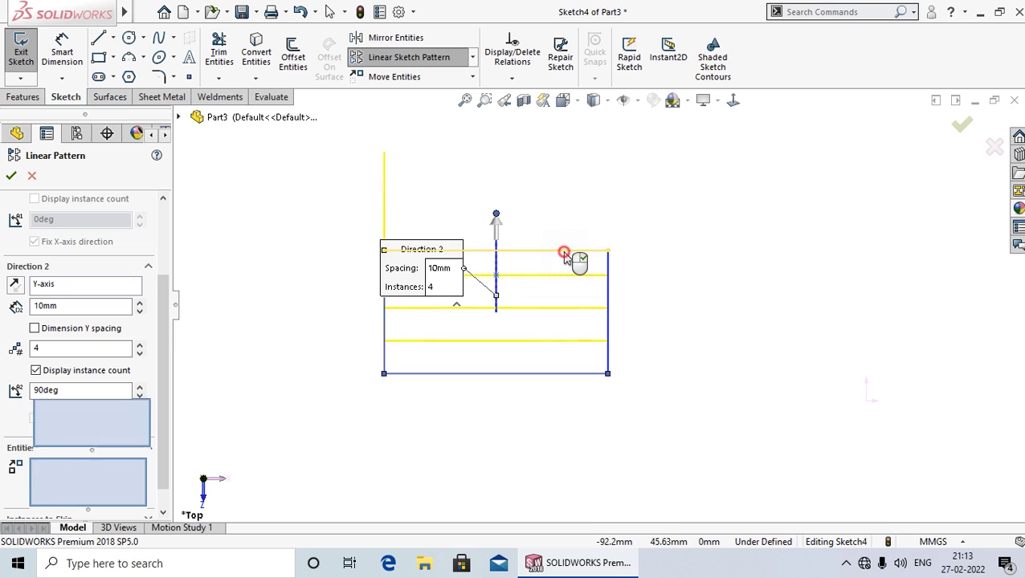
click(608, 318)
scroll(554, 249, up, 3)
scroll(514, 353, down, 2)
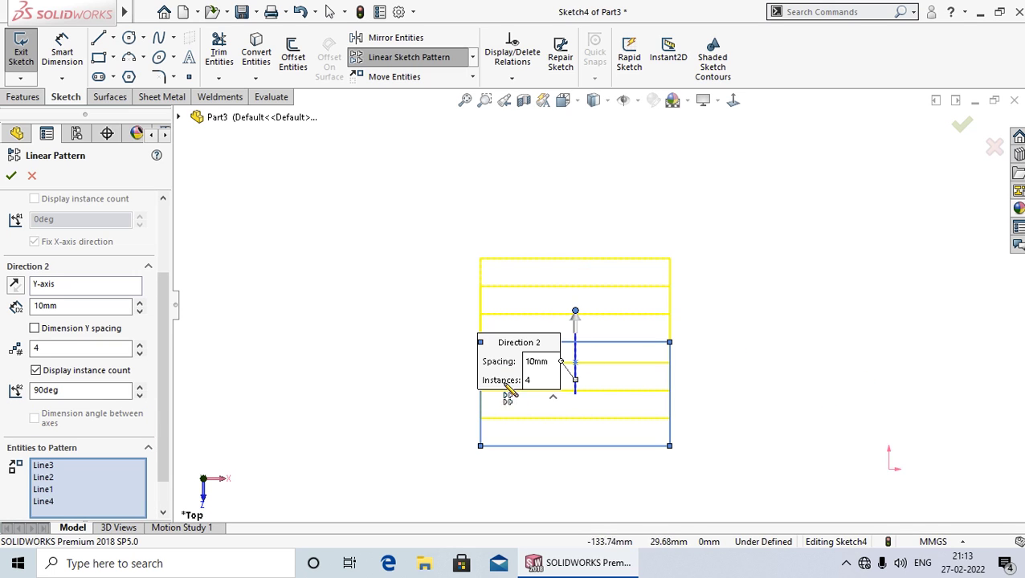
drag(443, 273, 426, 188)
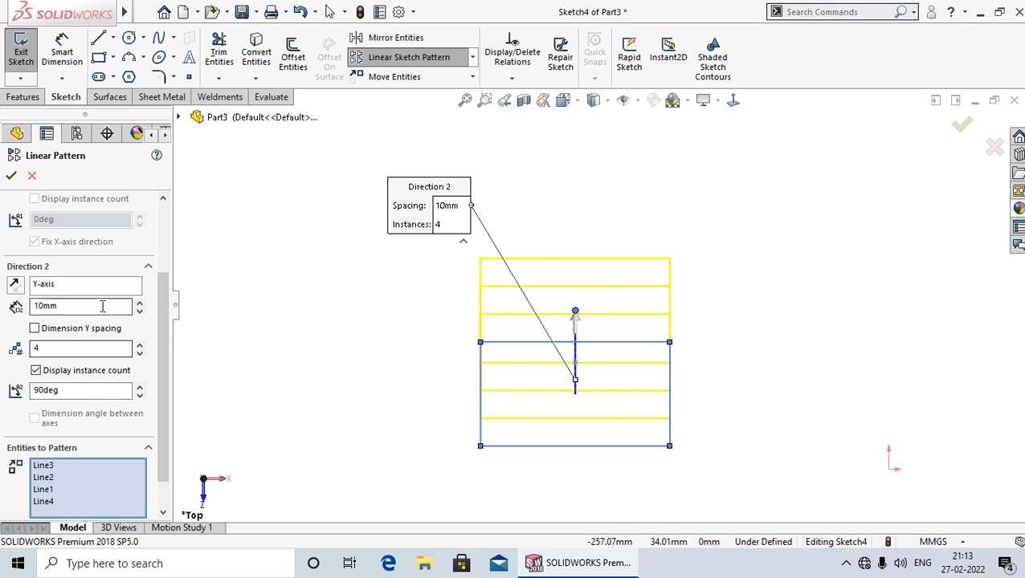
Step: Set Direction 2 spacing to 50mm and its instance count to 5
drag(112, 309, 32, 299)
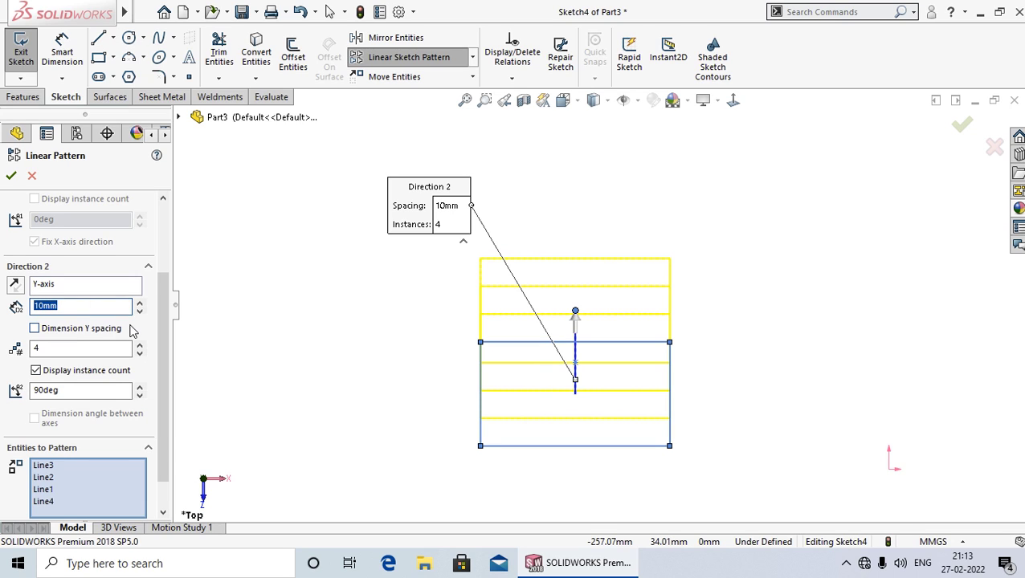
text(50)
key(Return)
scroll(639, 269, up, 2)
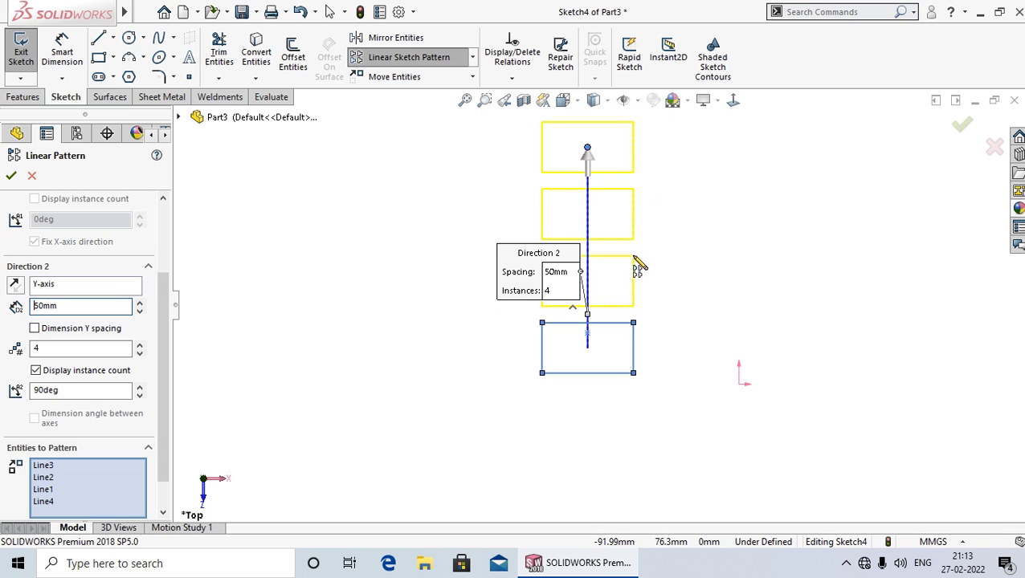
scroll(631, 232, up, 1)
scroll(614, 173, down, 1)
scroll(609, 160, down, 1)
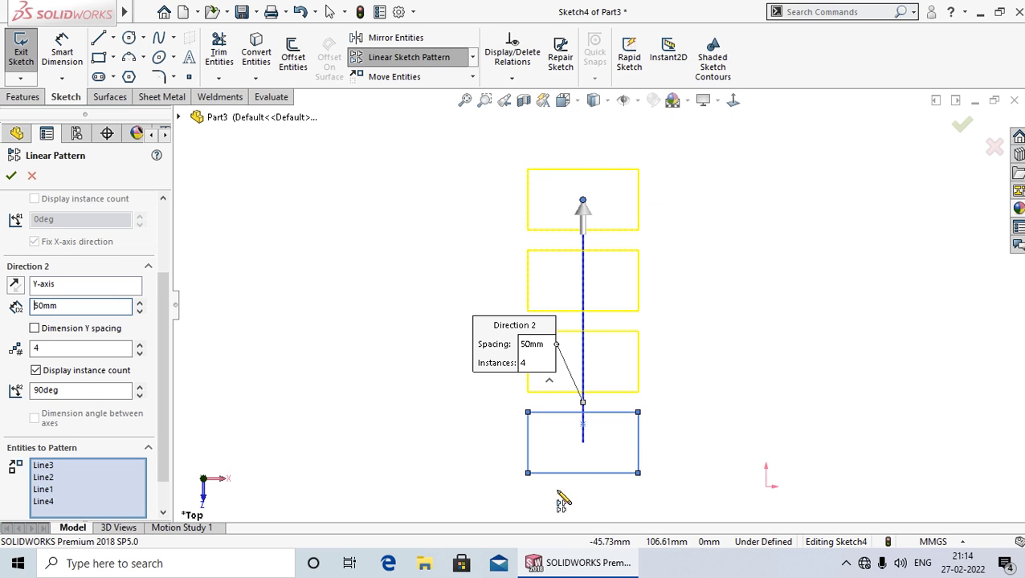
click(142, 348)
key(z)
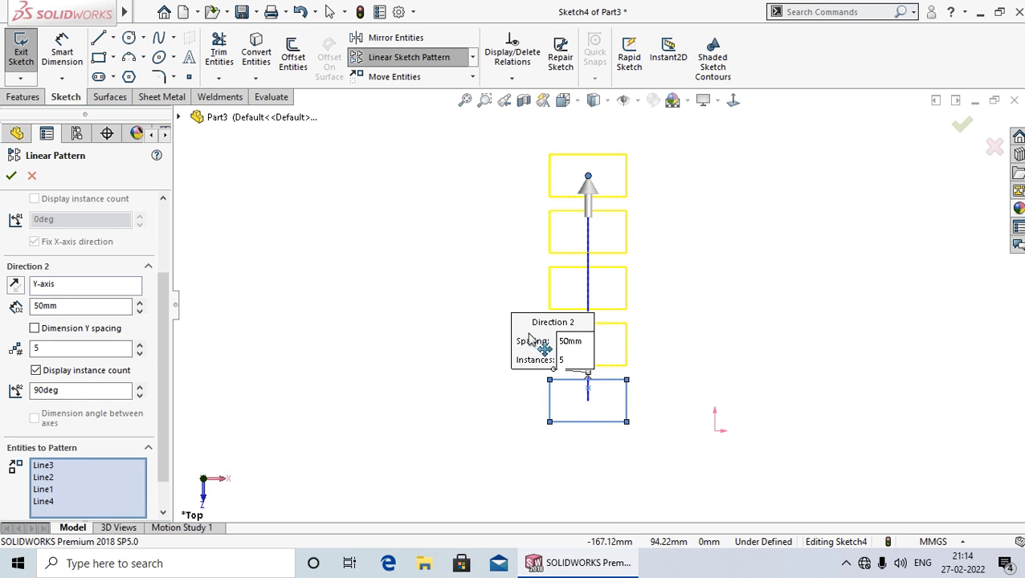
drag(526, 343, 426, 260)
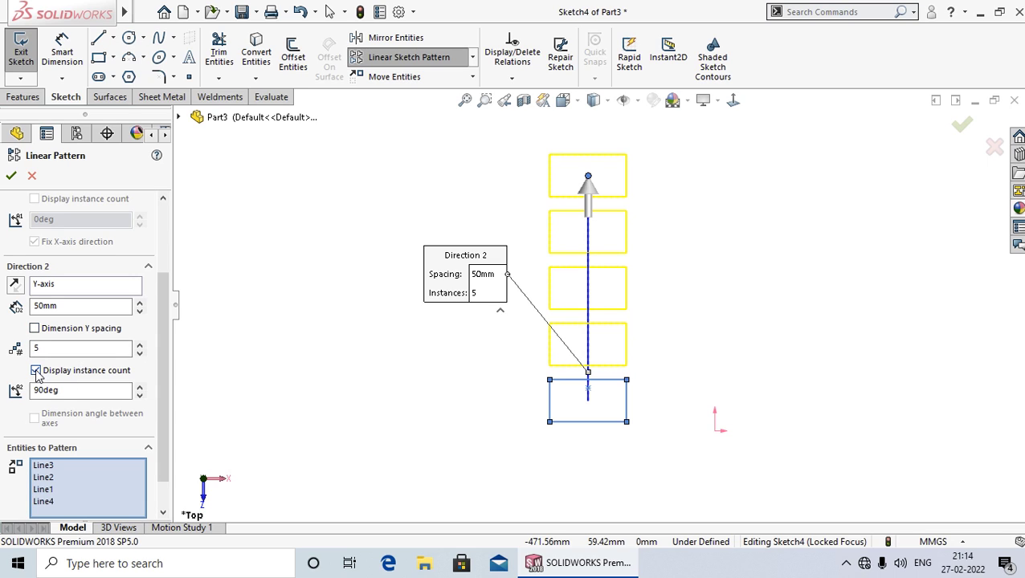
Step: Turn off Display instance count and expand Instances to Skip
click(35, 372)
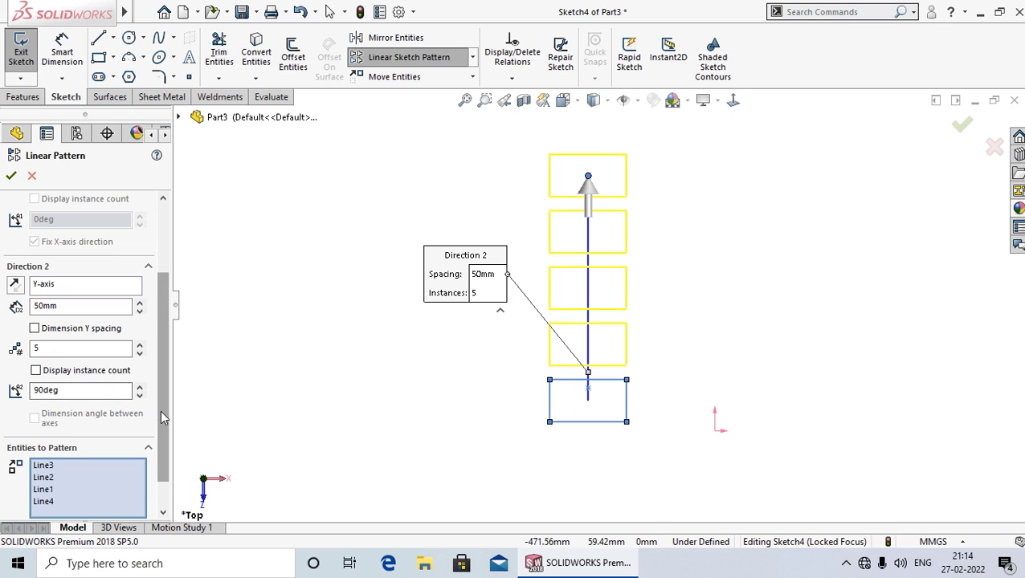
drag(160, 408, 165, 450)
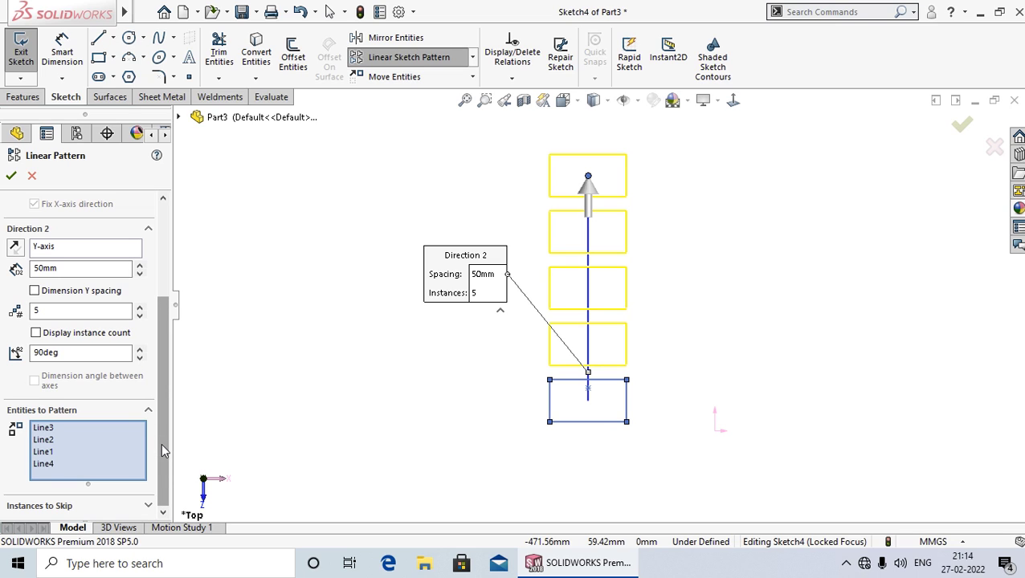
click(63, 507)
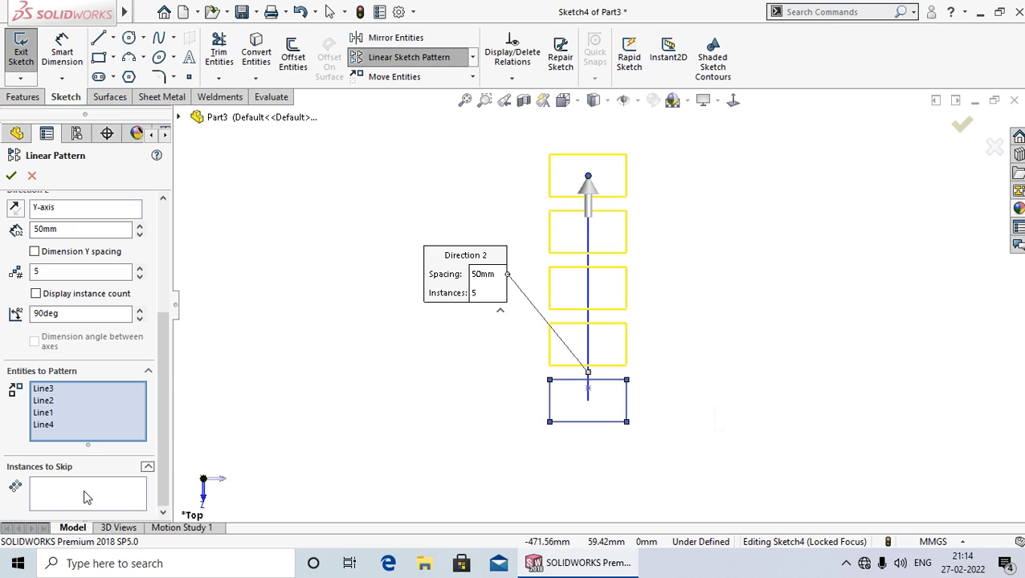
Step: Skip the topmost copy (1,5) and accept the vertical rectangle pattern
click(85, 496)
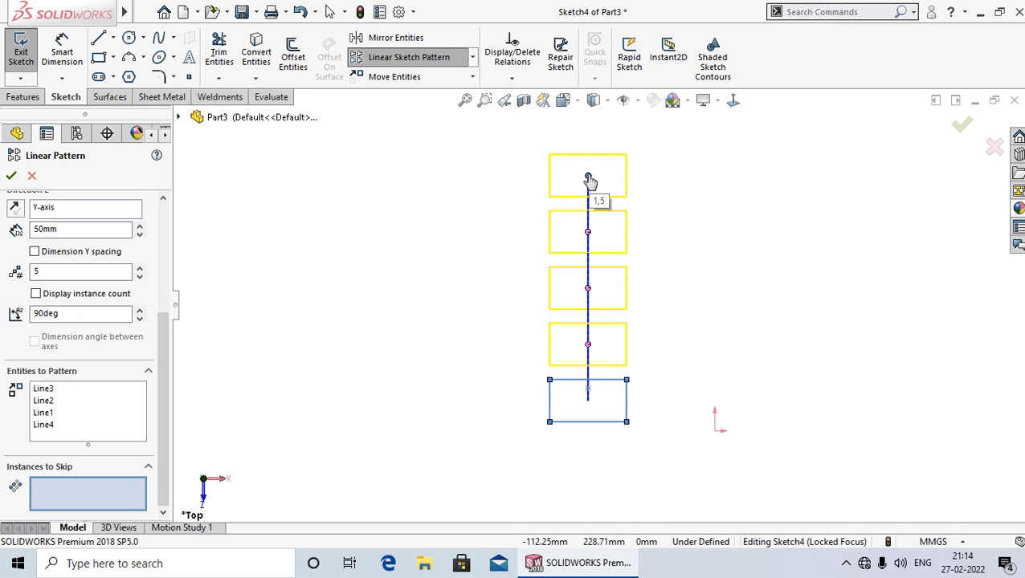
click(588, 178)
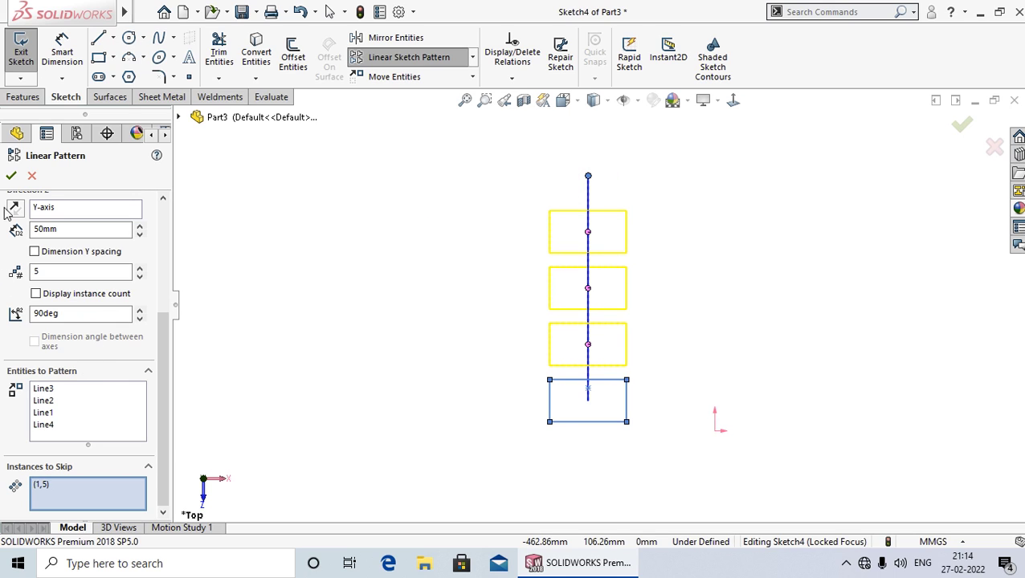
click(13, 177)
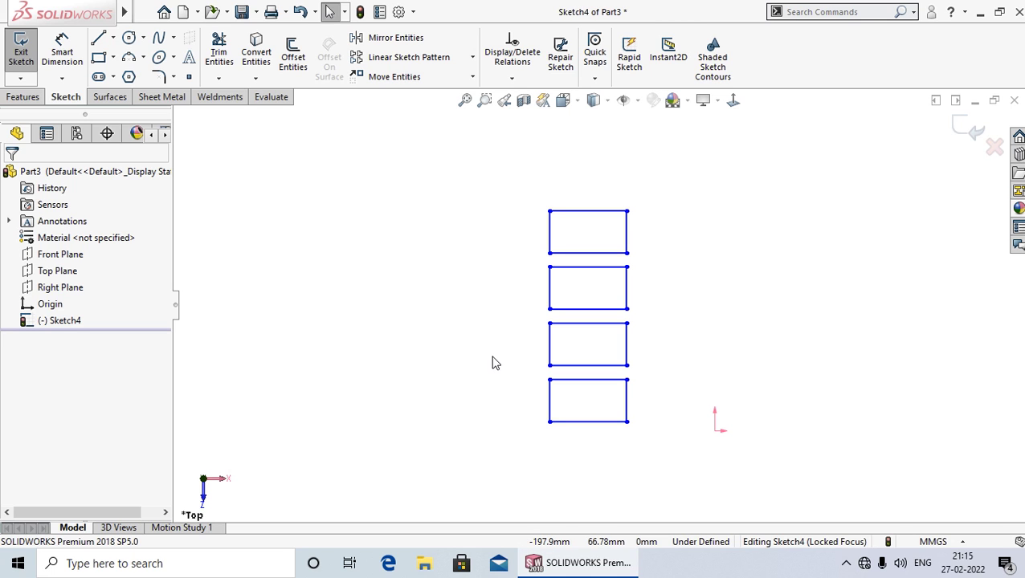
Step: Box-select and delete all the stacked rectangle lines, confirming the deletion
key(z)
drag(746, 428, 501, 219)
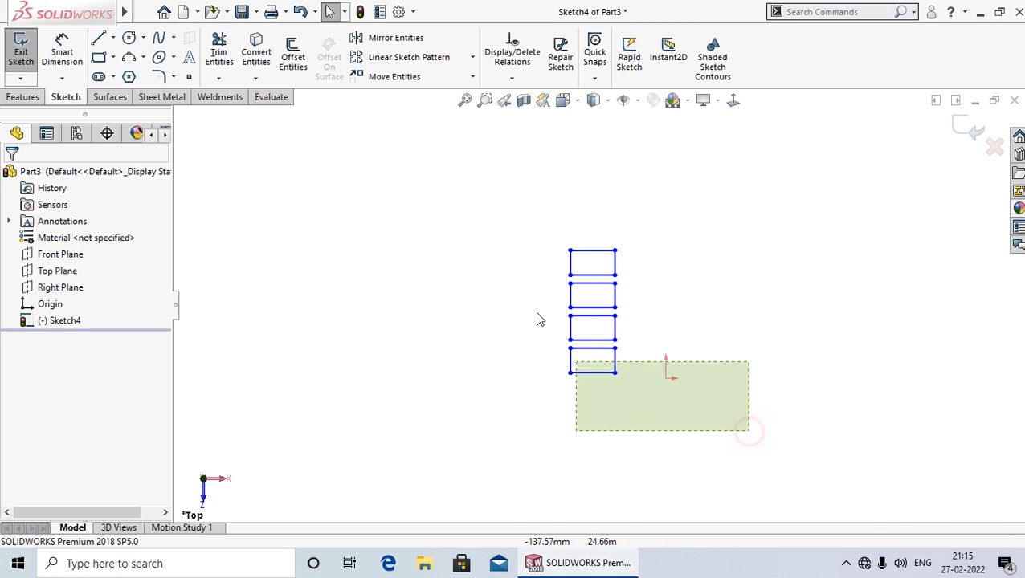
key(Delete)
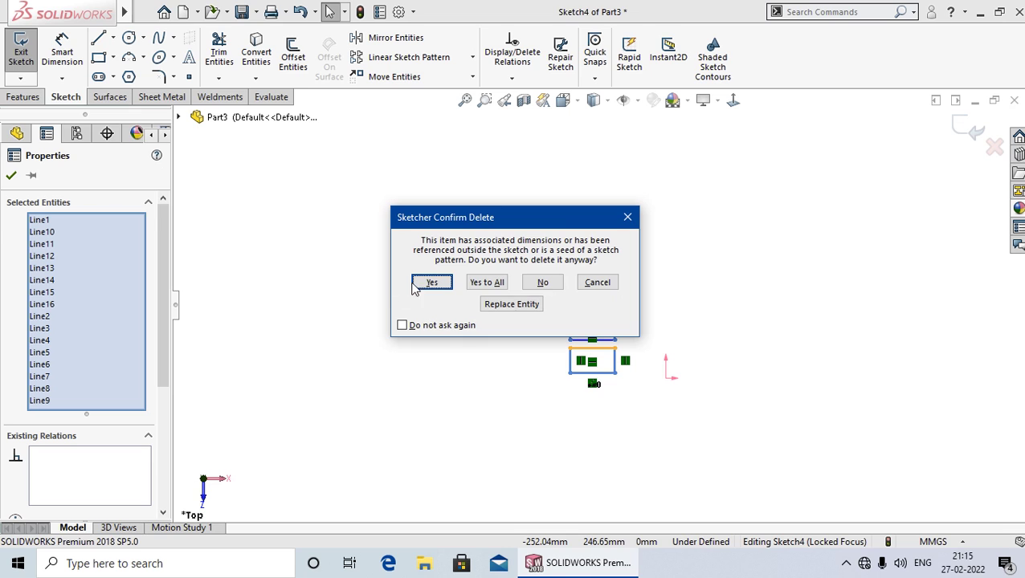
click(486, 281)
ctrl+middle_drag(667, 359, 643, 334)
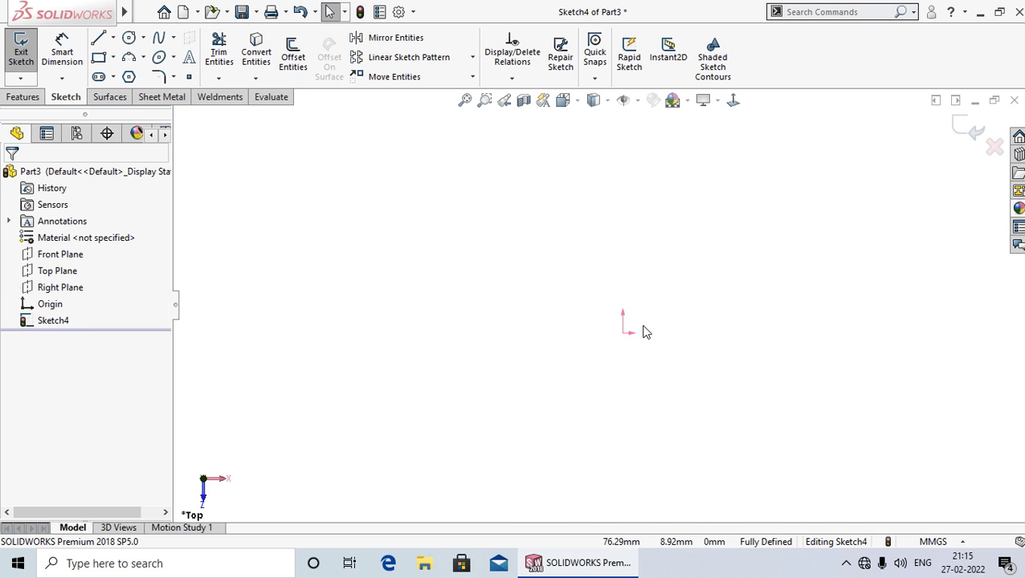
Step: Draw a circle on the left of the sketch and start a Linear Sketch Pattern for it
click(129, 38)
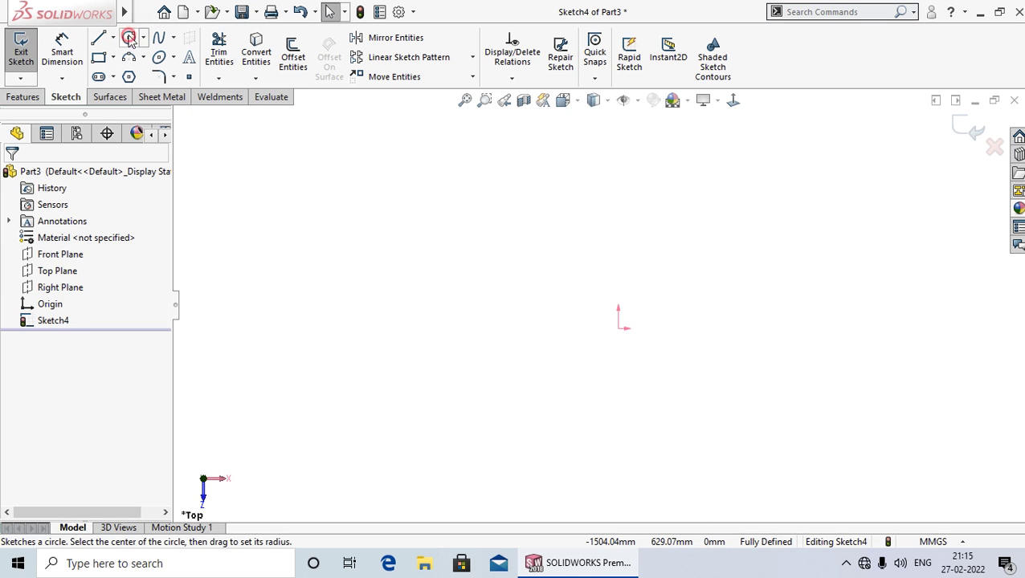
click(379, 242)
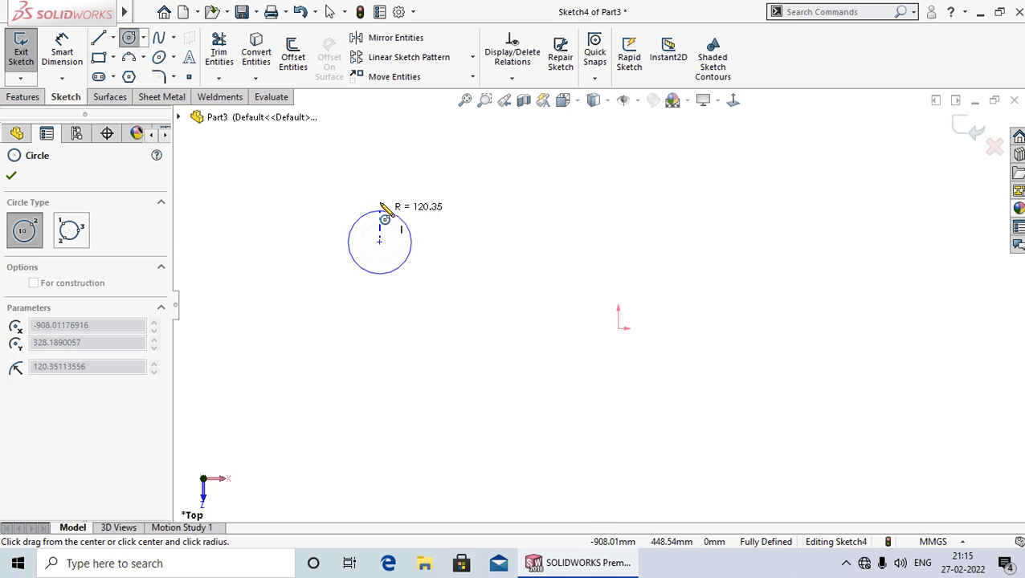
click(393, 205)
right_click(391, 210)
click(393, 213)
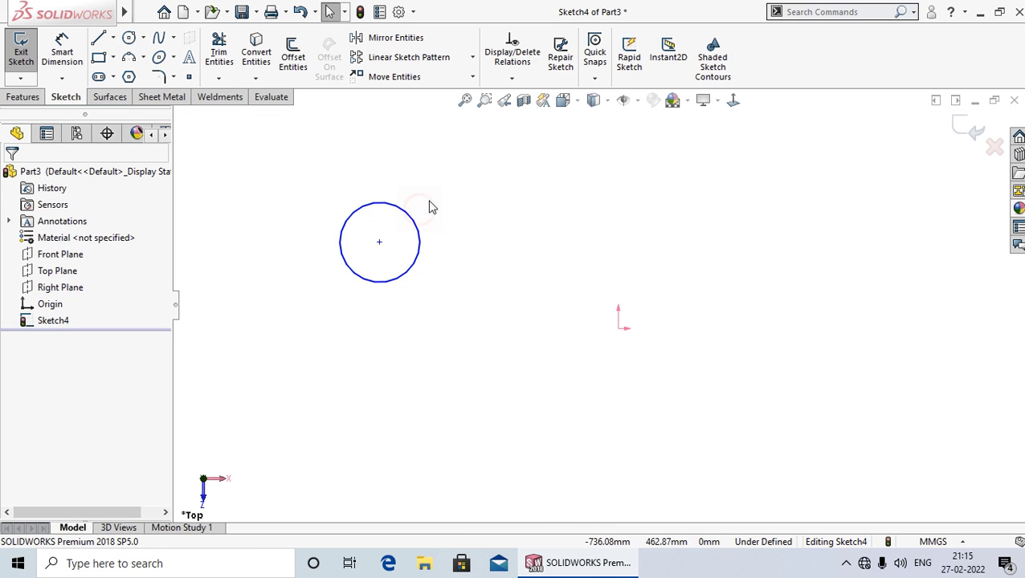
click(472, 57)
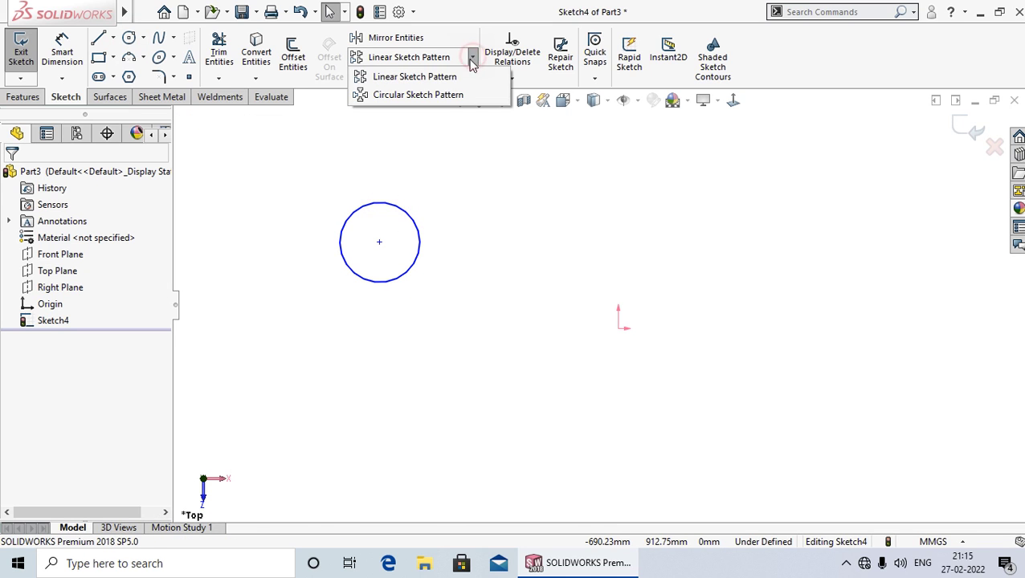
click(431, 80)
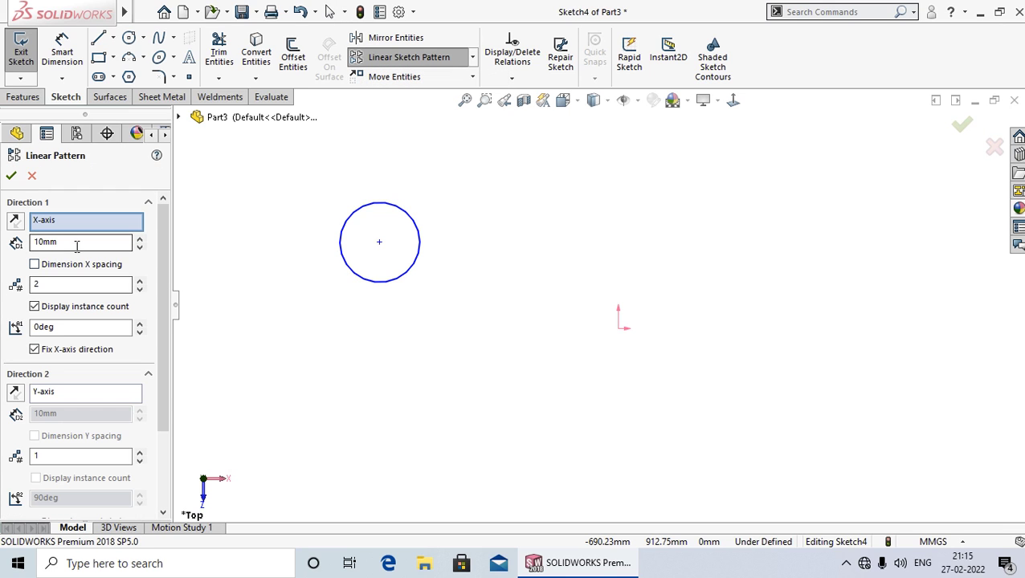
Step: Pick the circle as the entity to pattern and set Direction 1 to 5 instances
scroll(80, 361, down, 3)
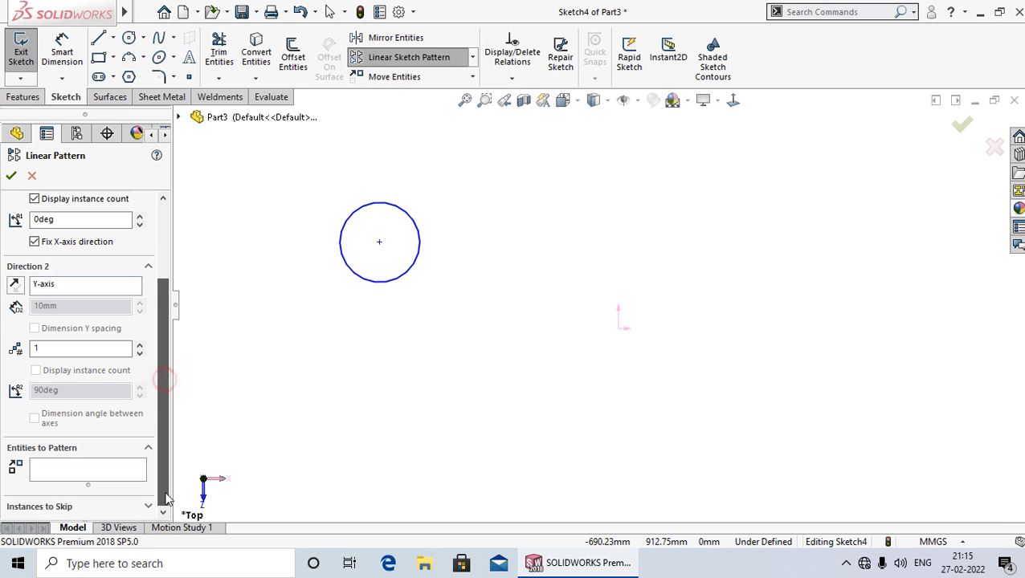
click(102, 470)
click(378, 282)
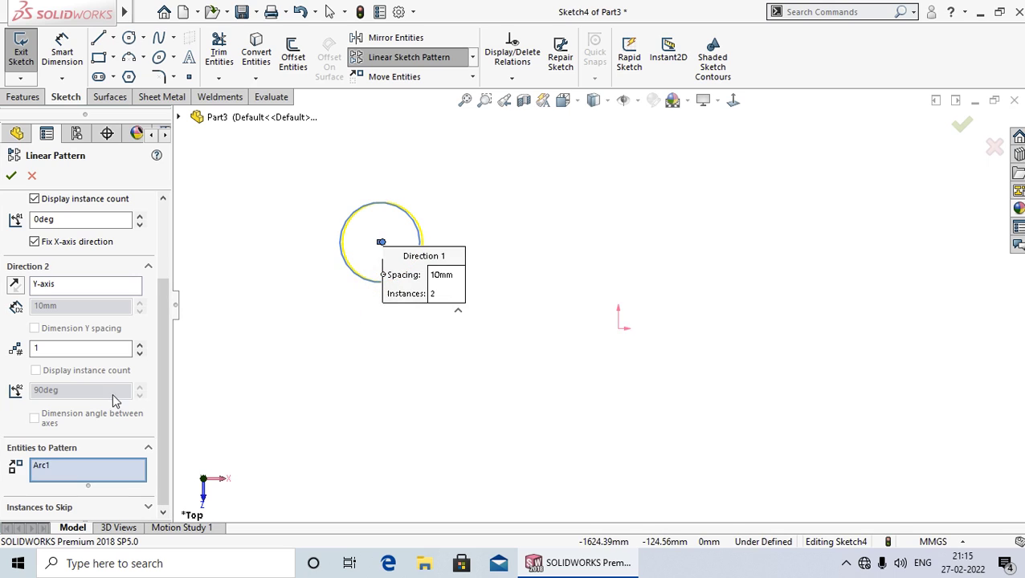
scroll(168, 384, up, 3)
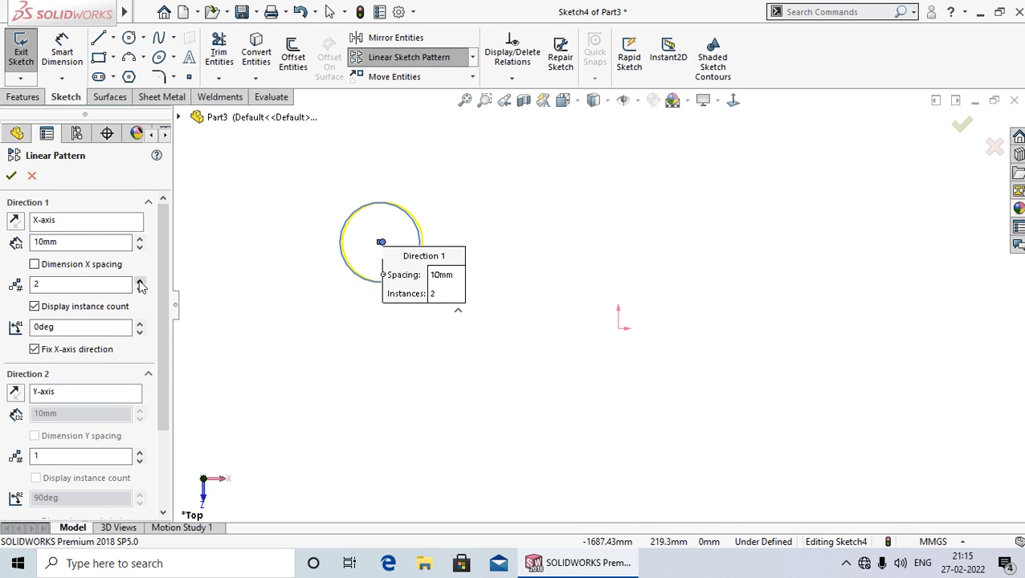
click(140, 281)
click(140, 281)
click(139, 281)
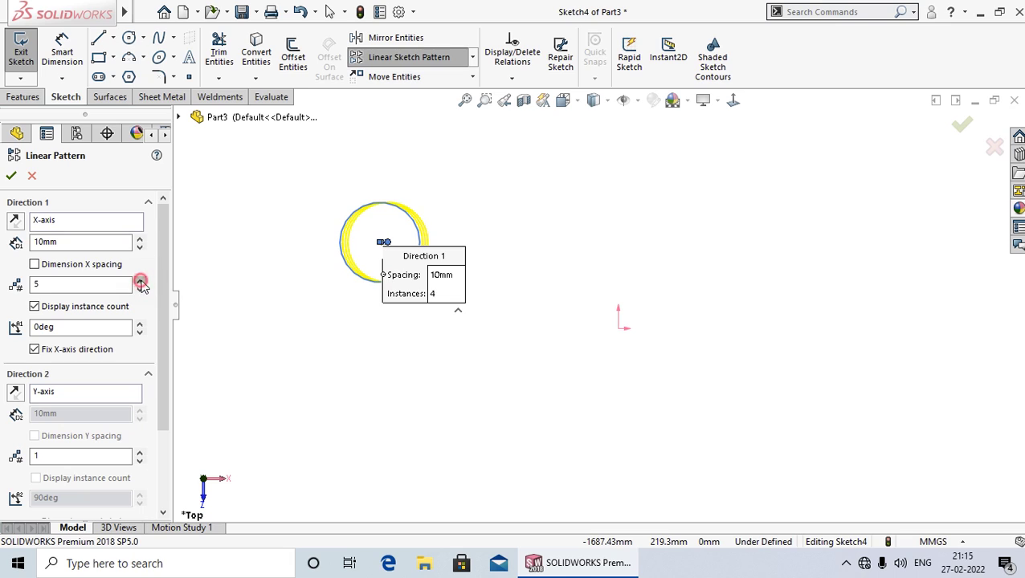
Step: Try Direction 1 spacing values of 50, 100, 300 and 320mm
double_click(89, 242)
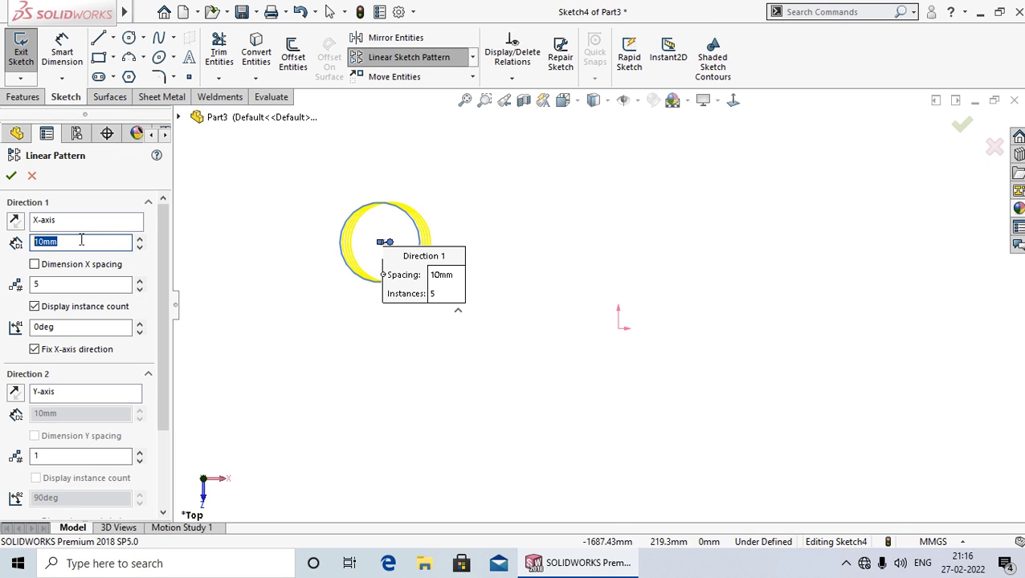
text(50)
key(Return)
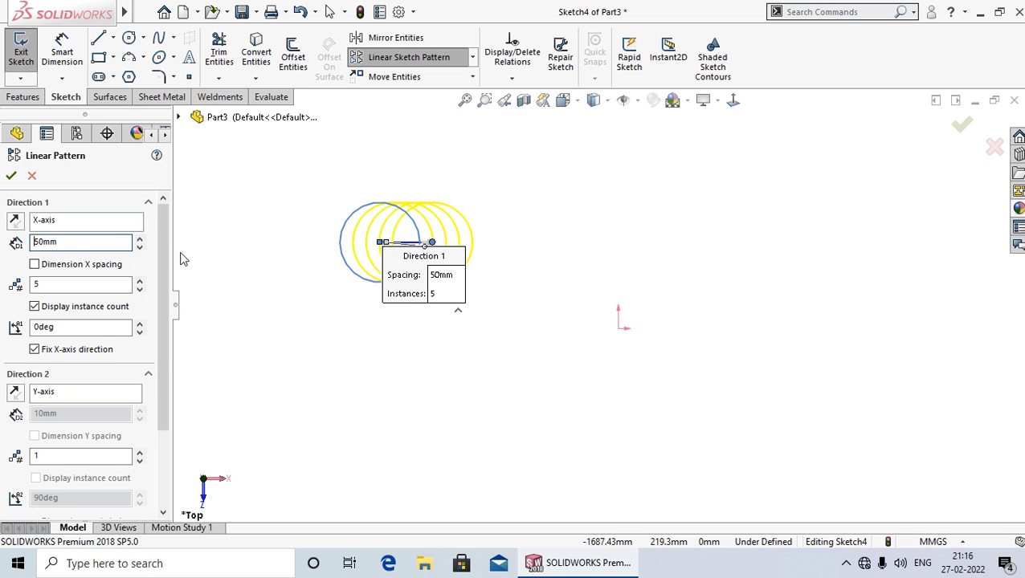
drag(67, 242, 17, 243)
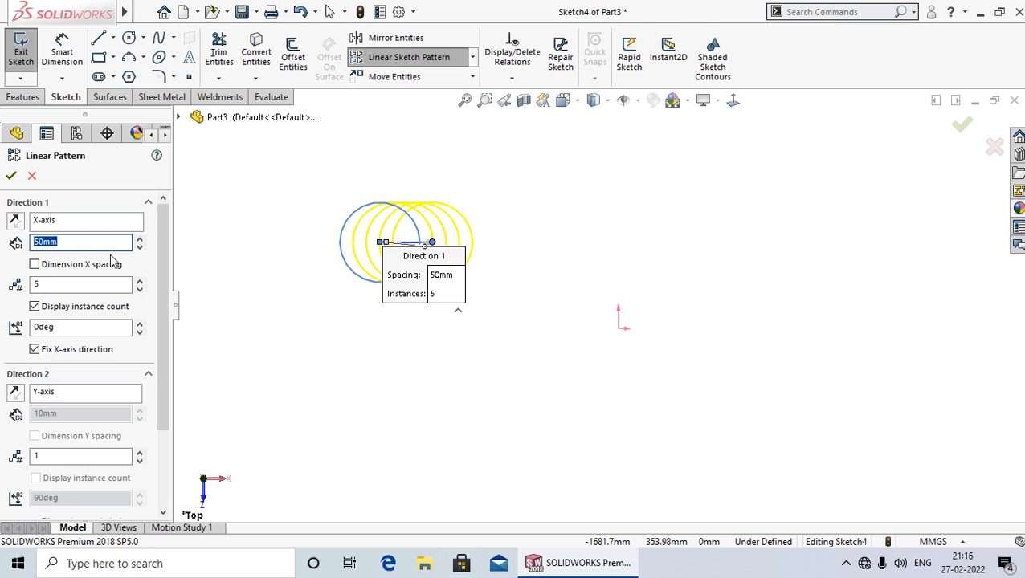
text(100)
key(Return)
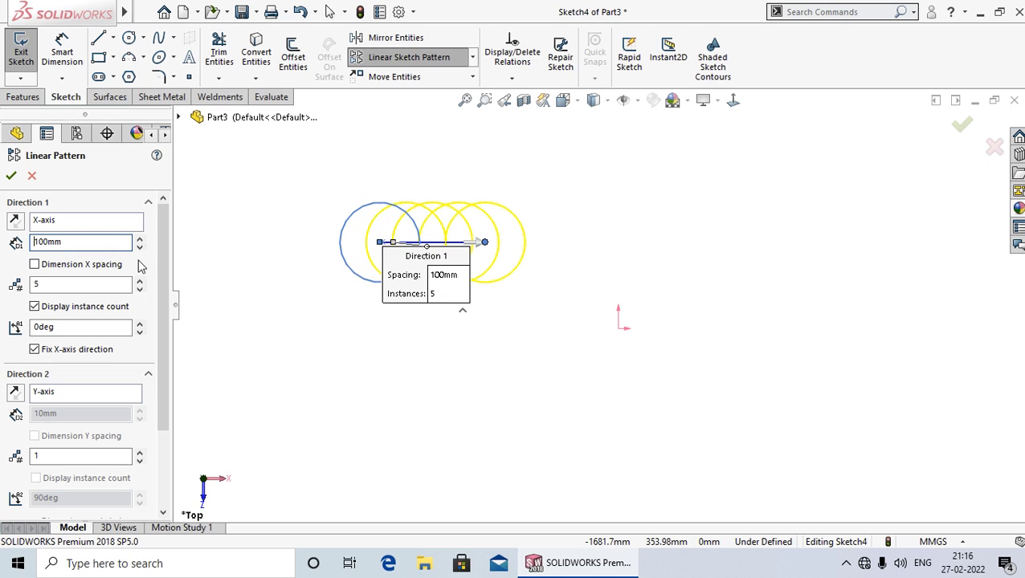
drag(95, 243, 20, 245)
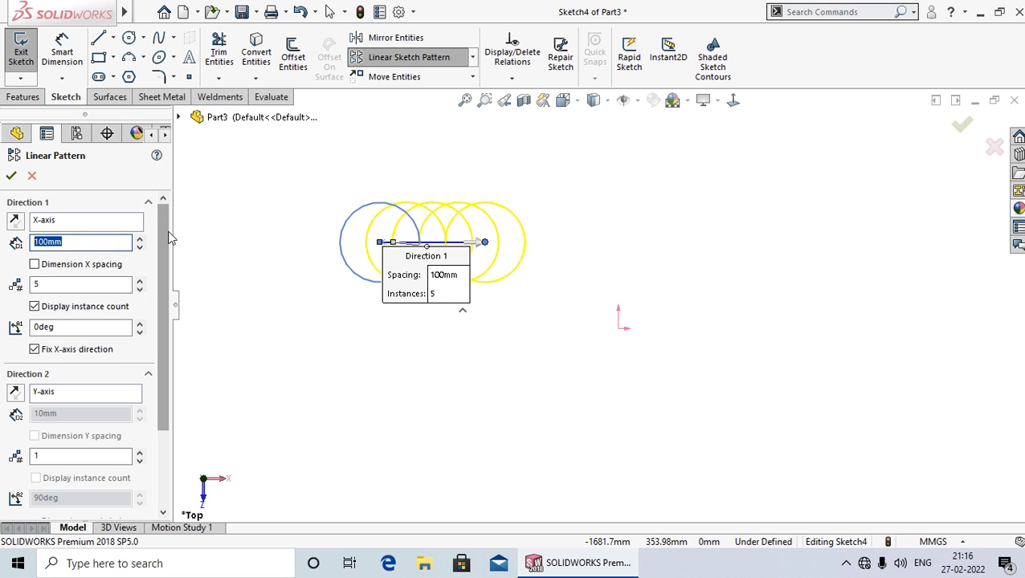
text(300)
key(Return)
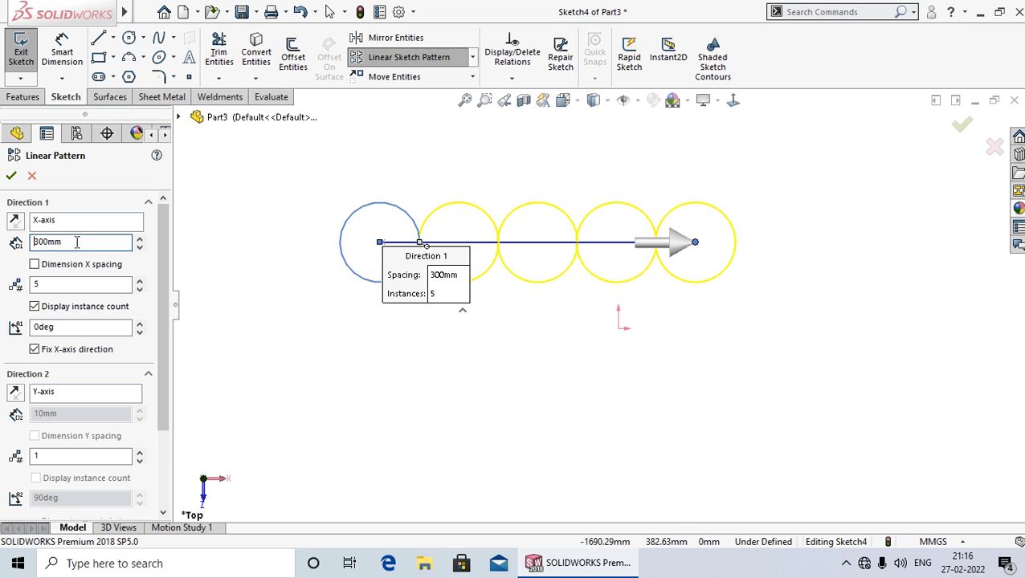
drag(84, 241, 33, 240)
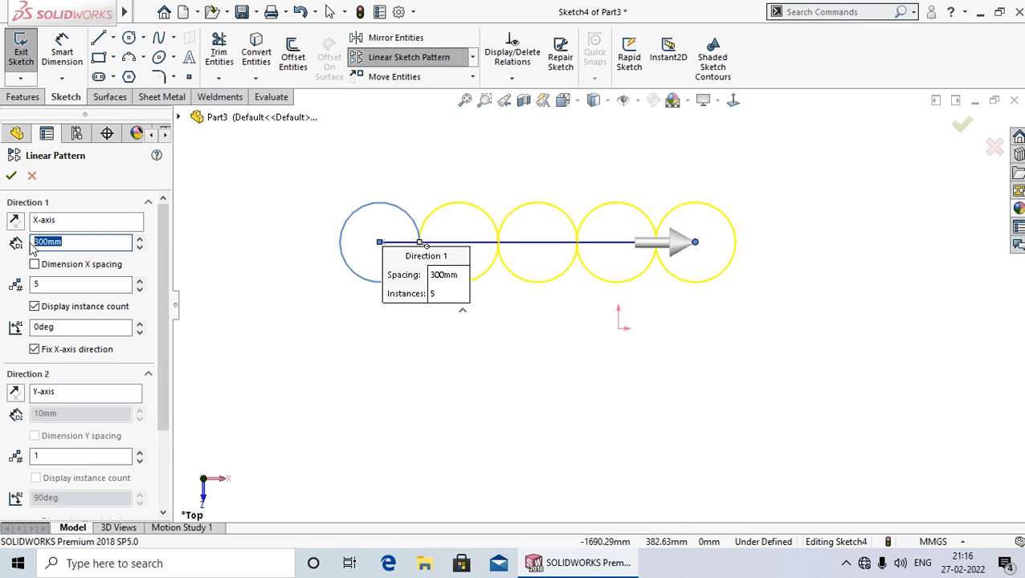
text(320)
key(Return)
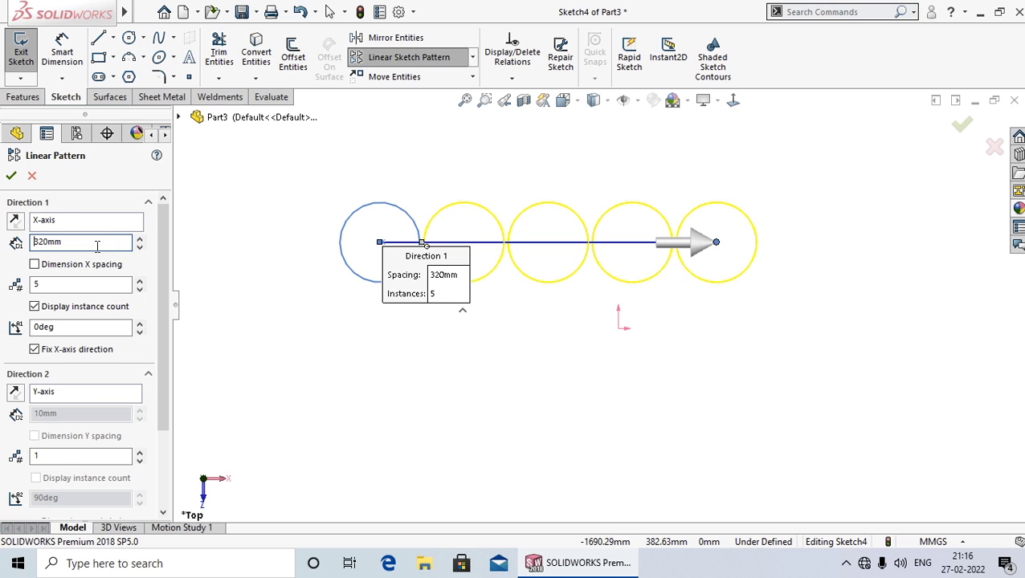
Step: Set Direction 1 spacing to 400mm, move its callout aside, and turn off Fix X-axis direction
double_click(97, 244)
text(350)
key(Return)
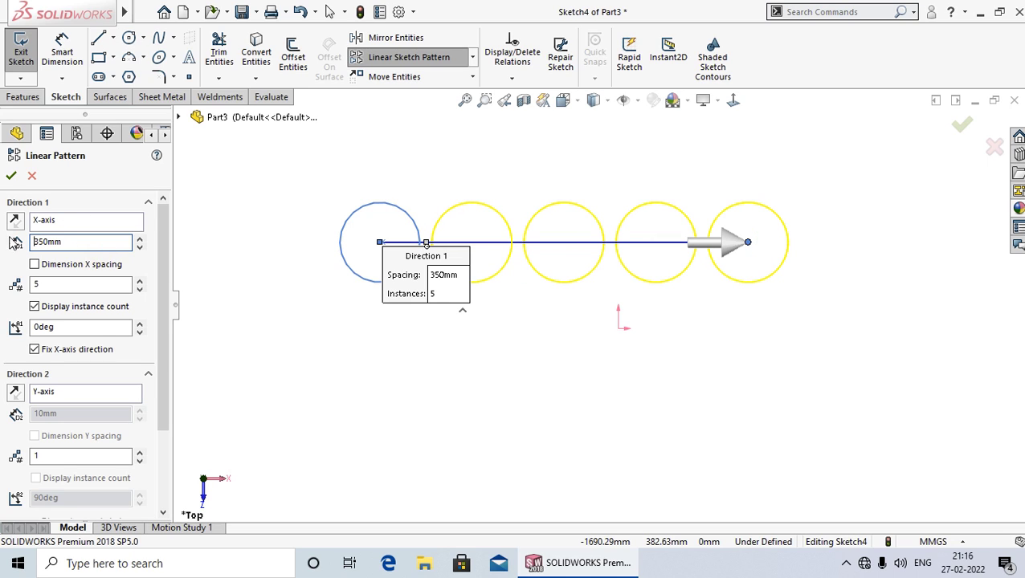
click(141, 239)
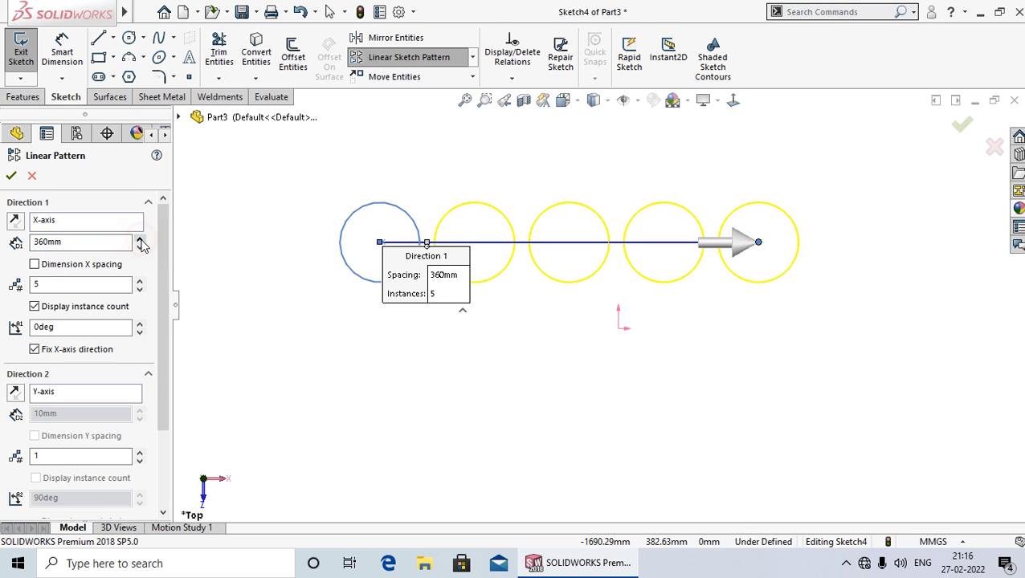
click(140, 240)
click(141, 239)
click(140, 239)
click(141, 239)
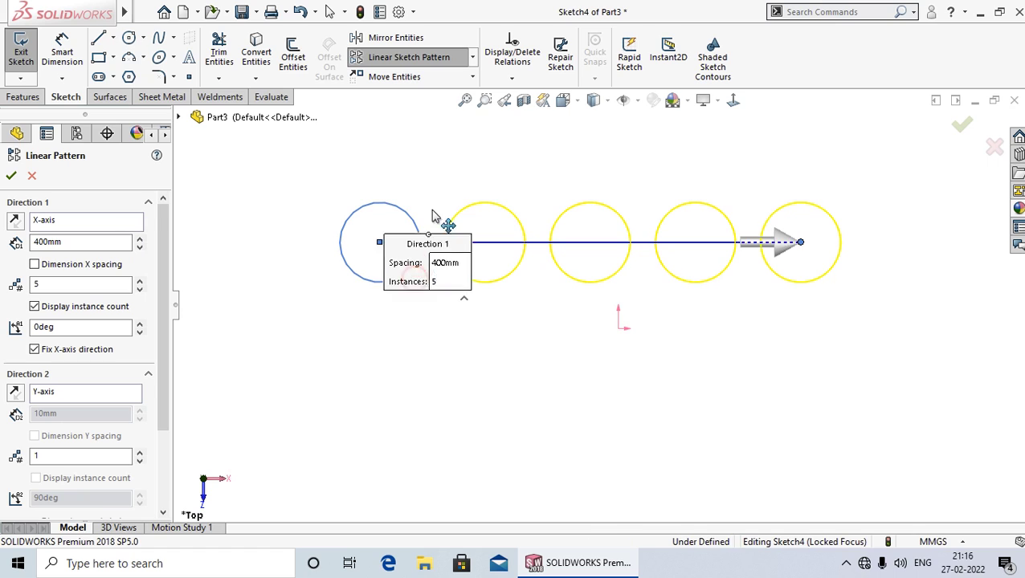
drag(414, 278, 462, 173)
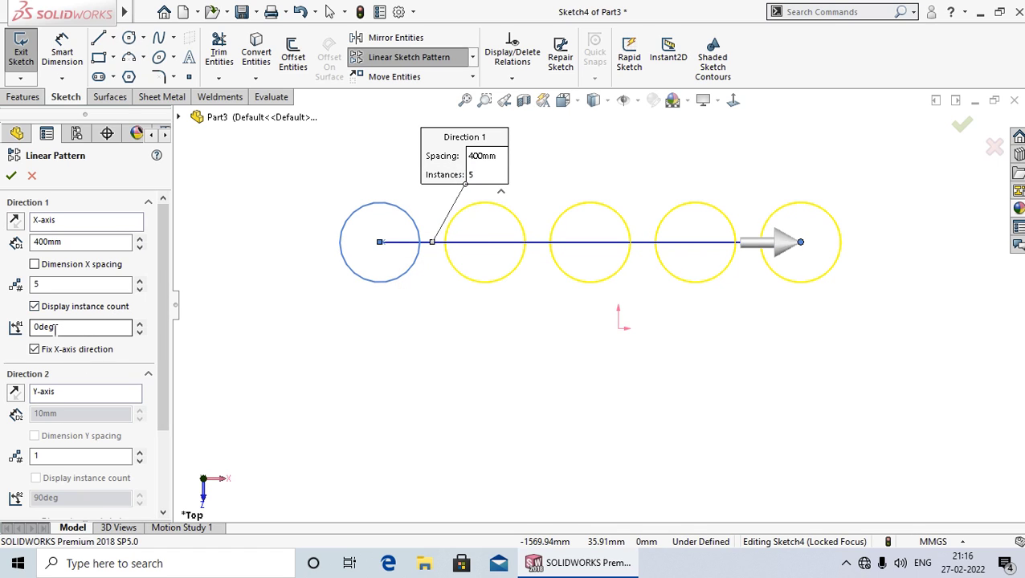
click(34, 350)
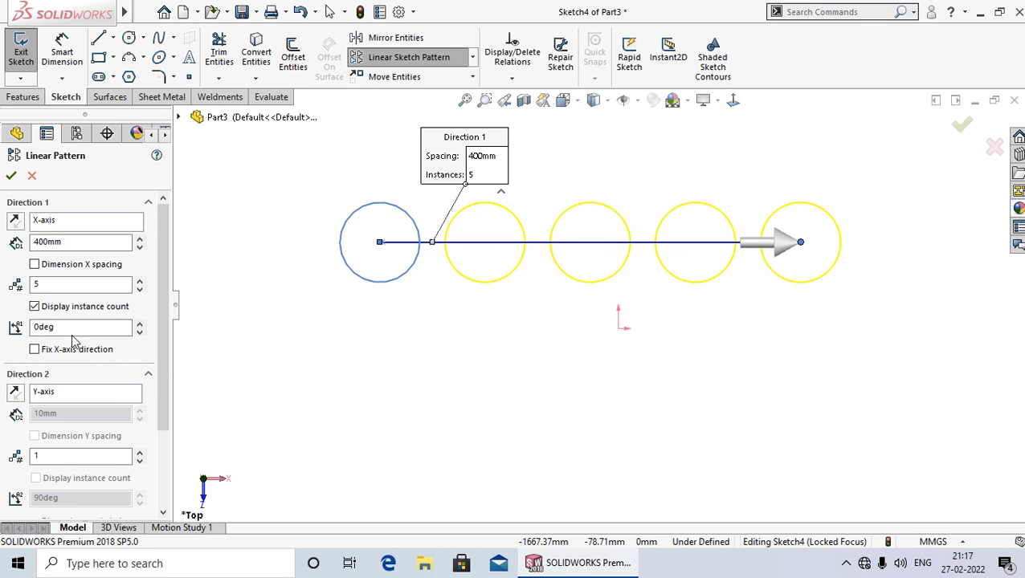
click(71, 327)
Step: Angle the first direction at 30° and move the spacing callout clear of the circles
double_click(65, 327)
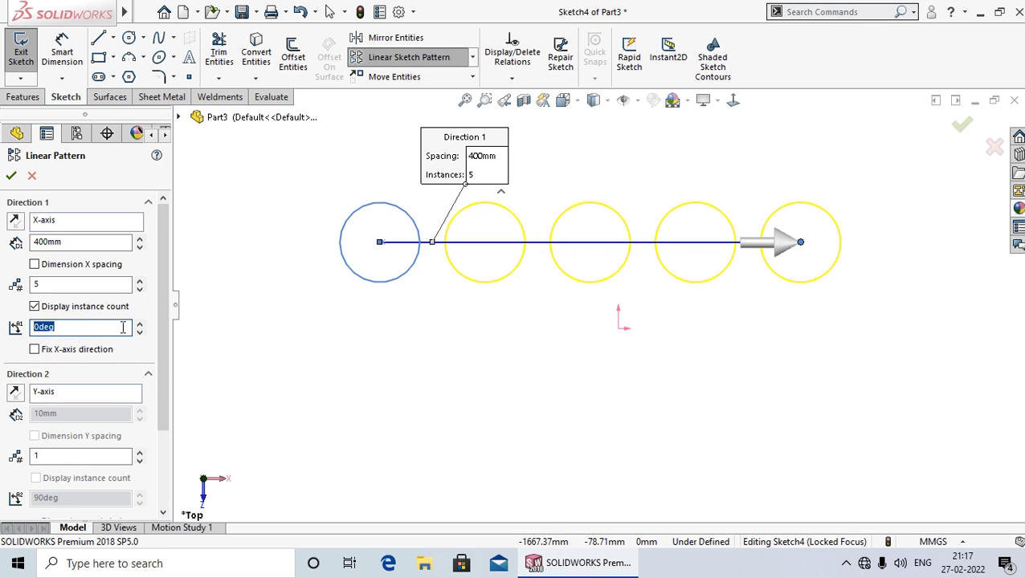
text(30)
key(Return)
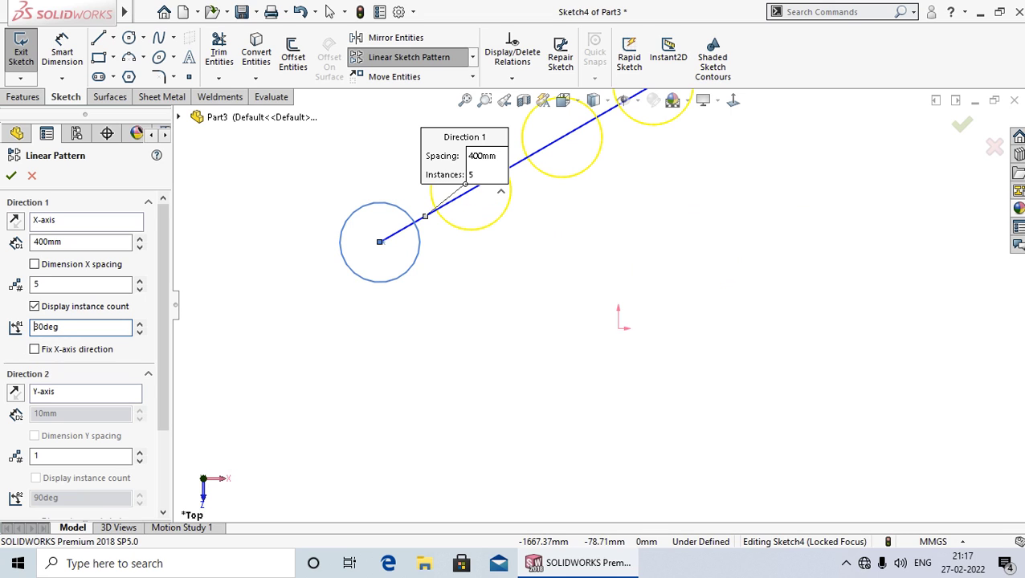
scroll(565, 256, up, 3)
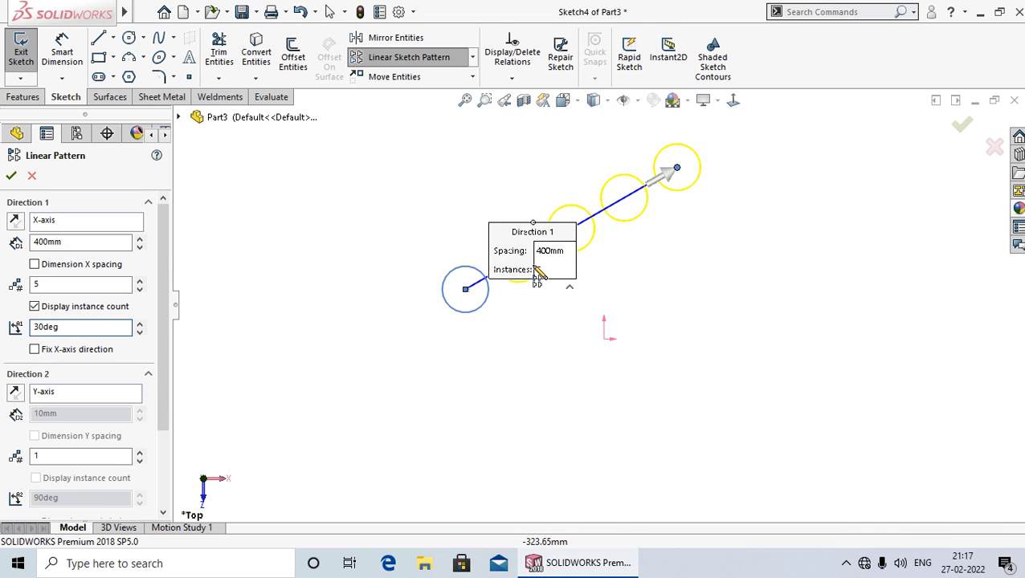
drag(508, 251, 425, 195)
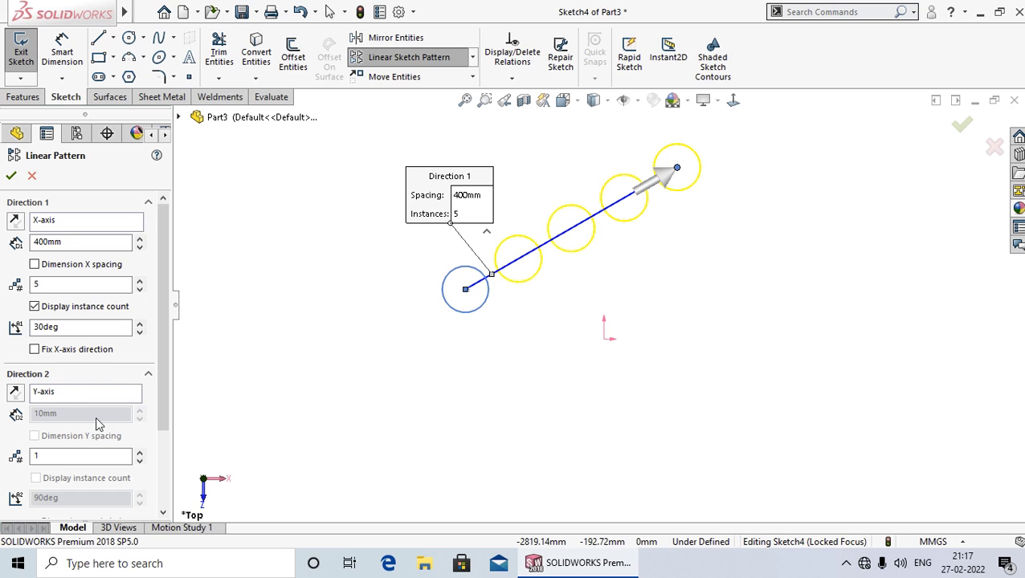
scroll(163, 413, down, 3)
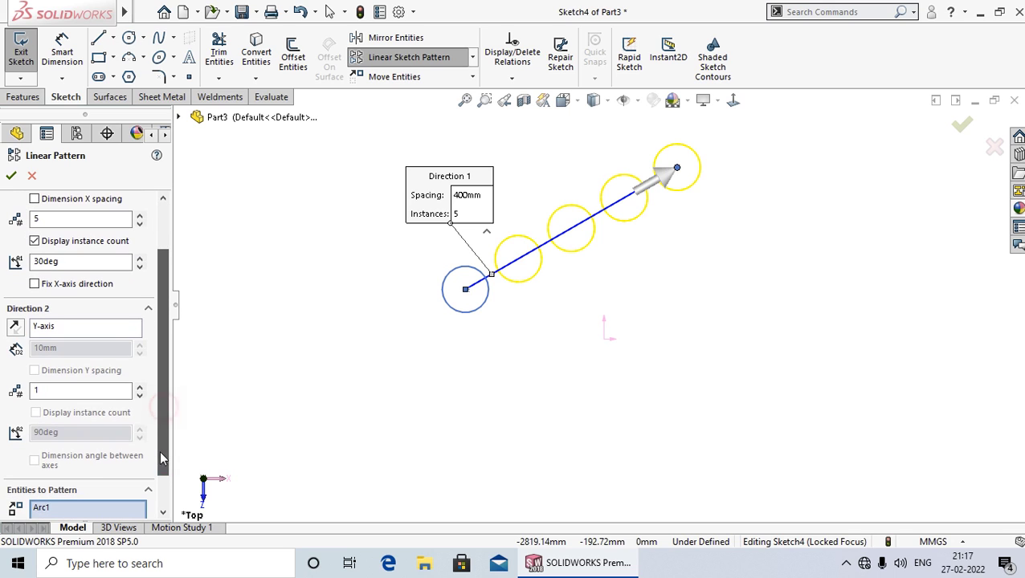
Step: Give Direction 2 four instances, 400mm spacing and a 120° angle, then fit the view
click(139, 386)
click(139, 386)
click(140, 386)
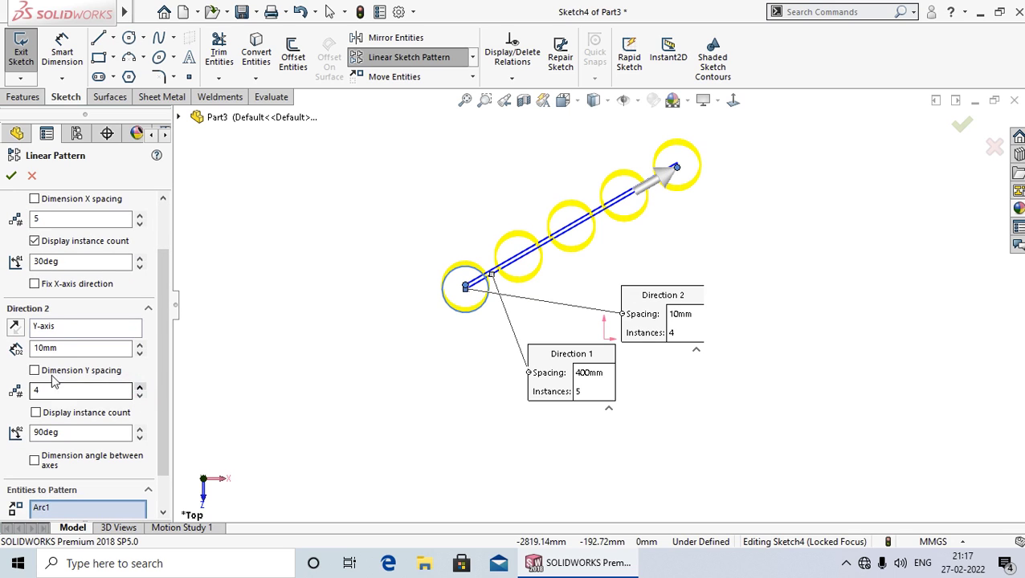
double_click(80, 350)
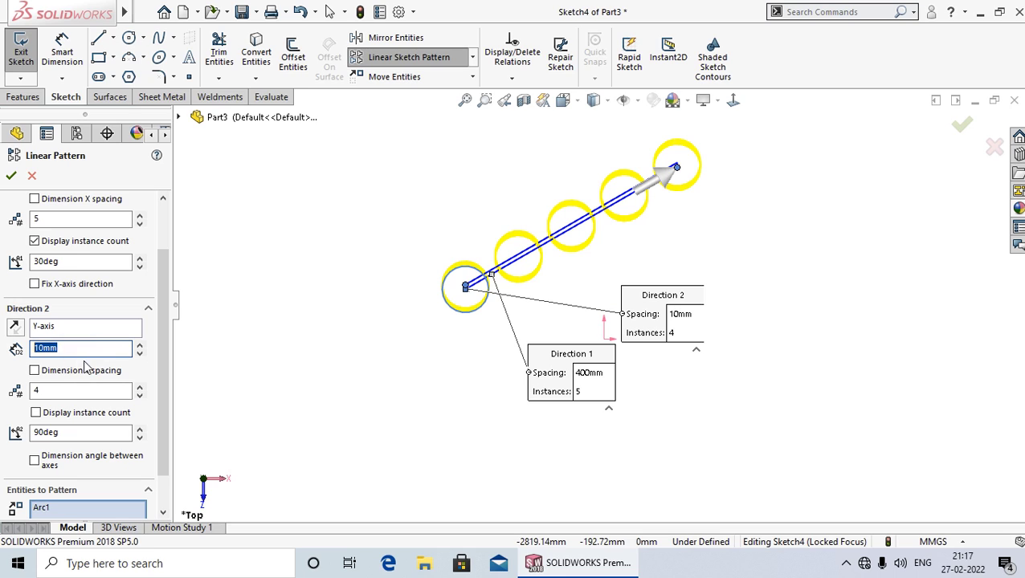
text(400)
key(Return)
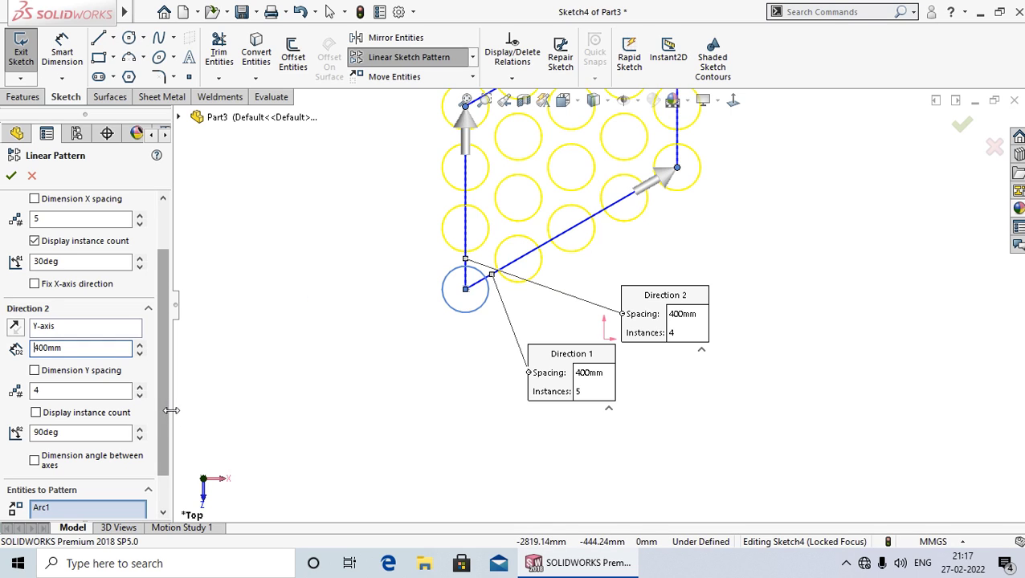
scroll(64, 406, down, 3)
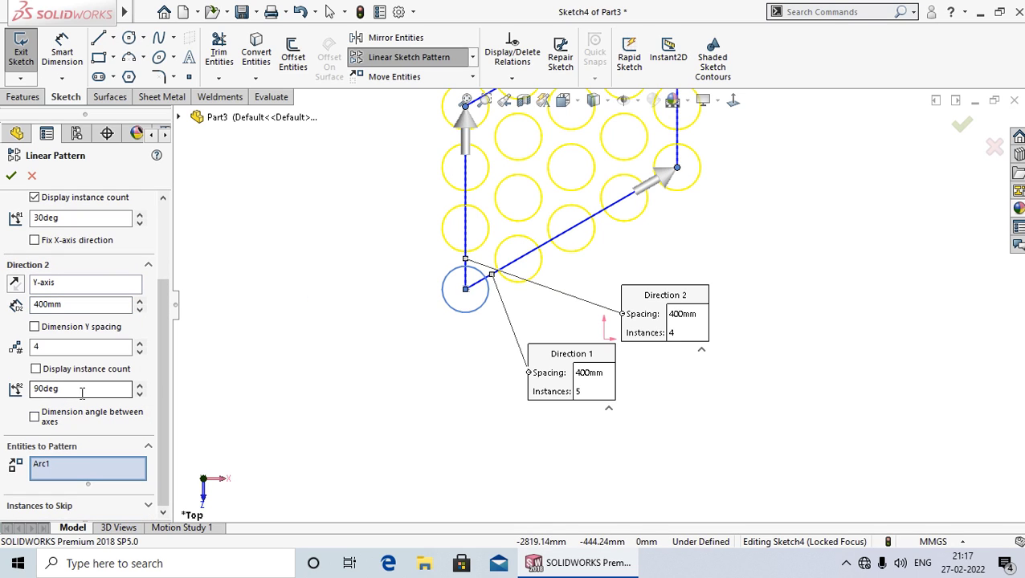
drag(83, 392, 56, 388)
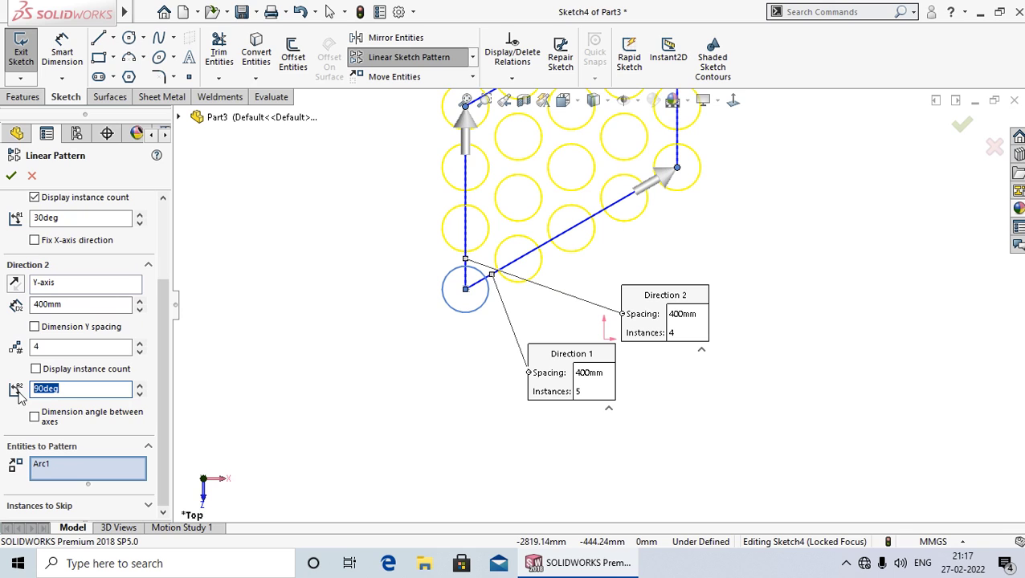
text(120)
key(Return)
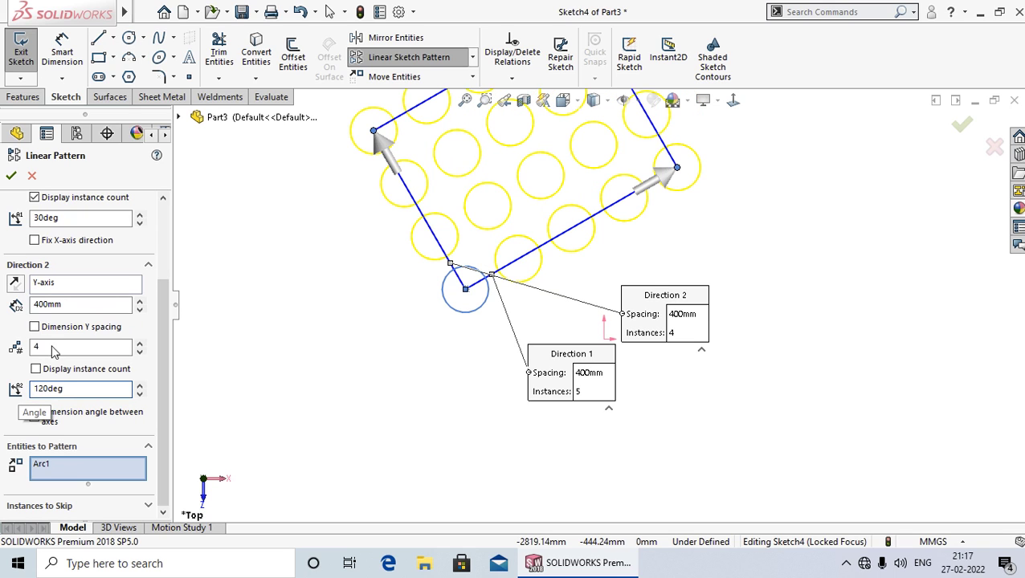
key(f)
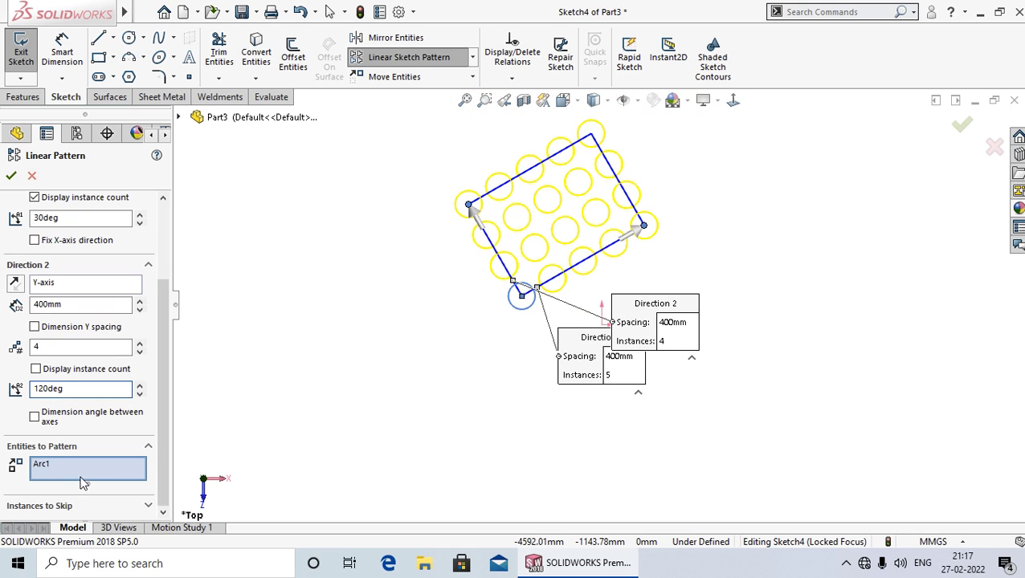
Step: Skip instance 4,3, confirm the linear pattern, and deselect the seed circle
click(45, 513)
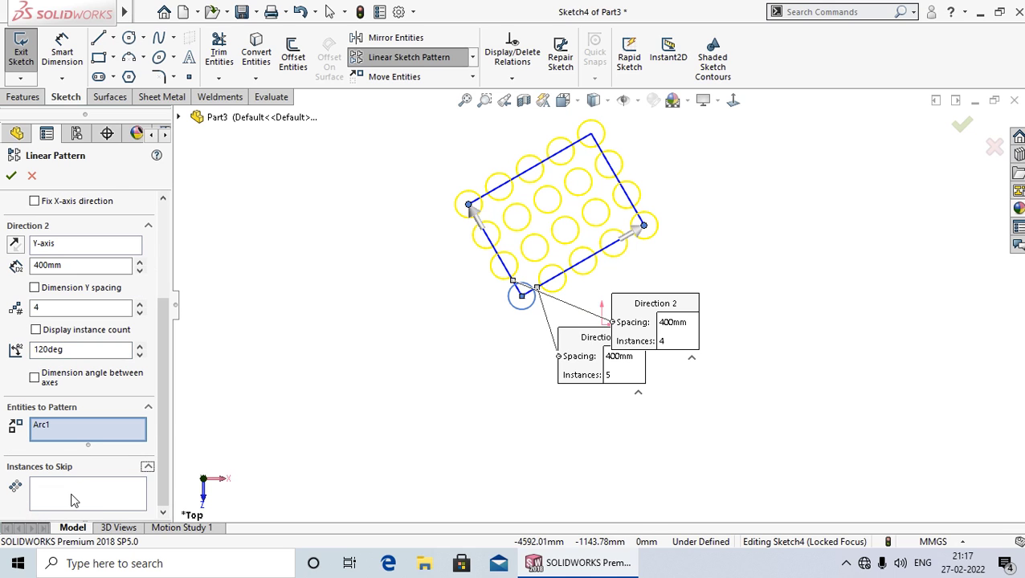
click(72, 498)
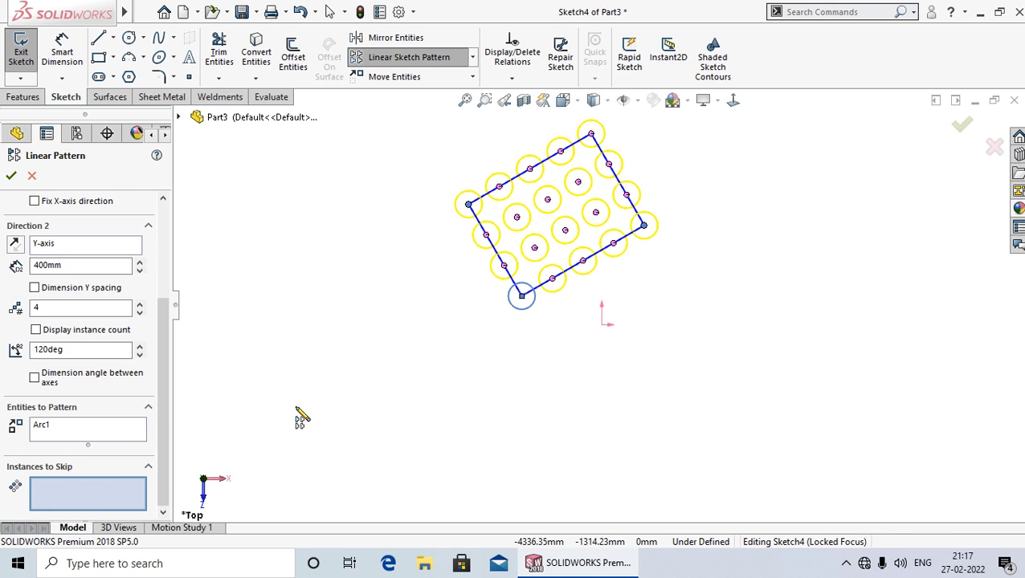
scroll(566, 253, down, 1)
scroll(566, 253, down, 2)
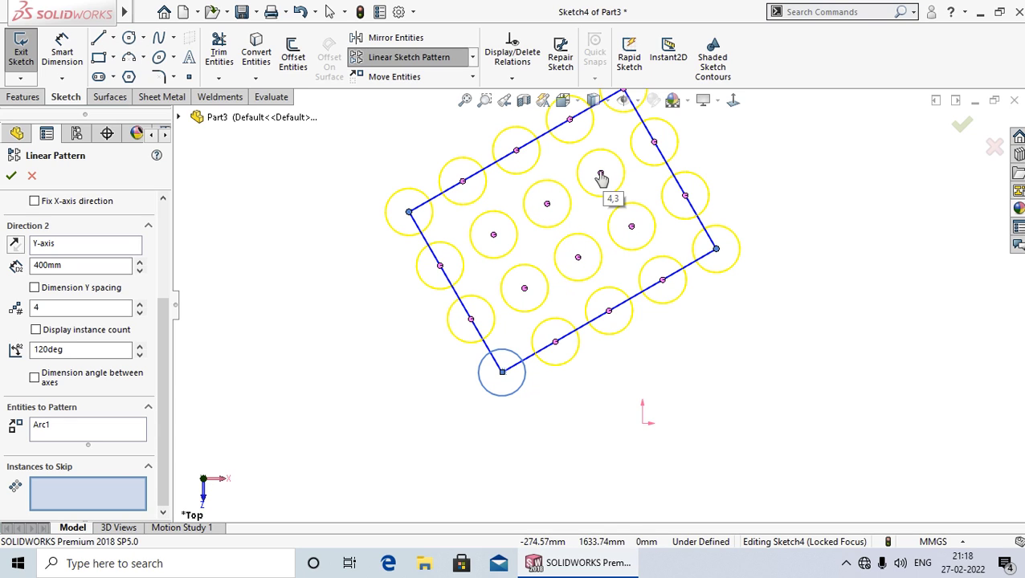
click(601, 177)
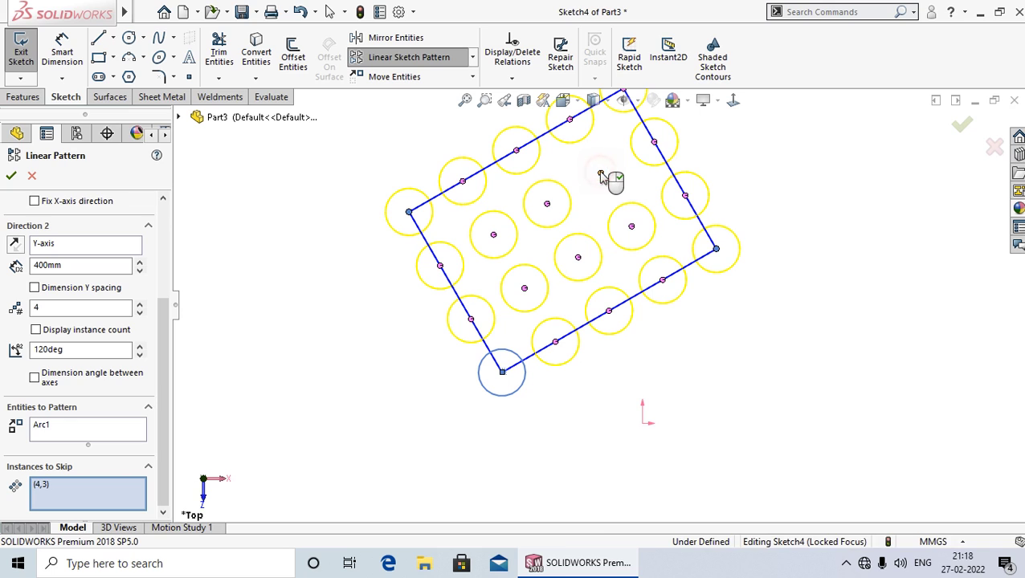
click(11, 175)
click(277, 270)
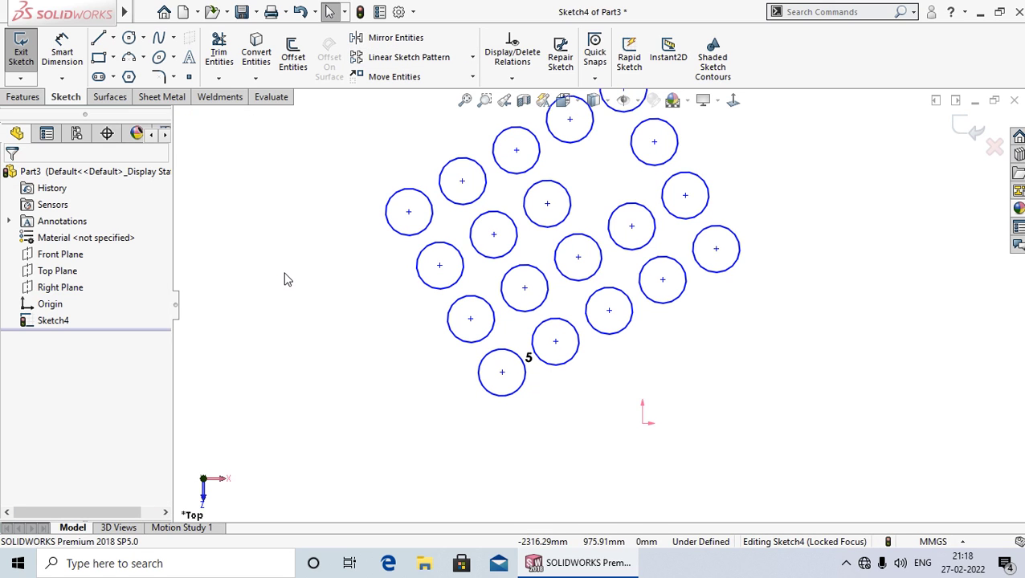
scroll(286, 278, up, 1)
scroll(469, 256, up, 1)
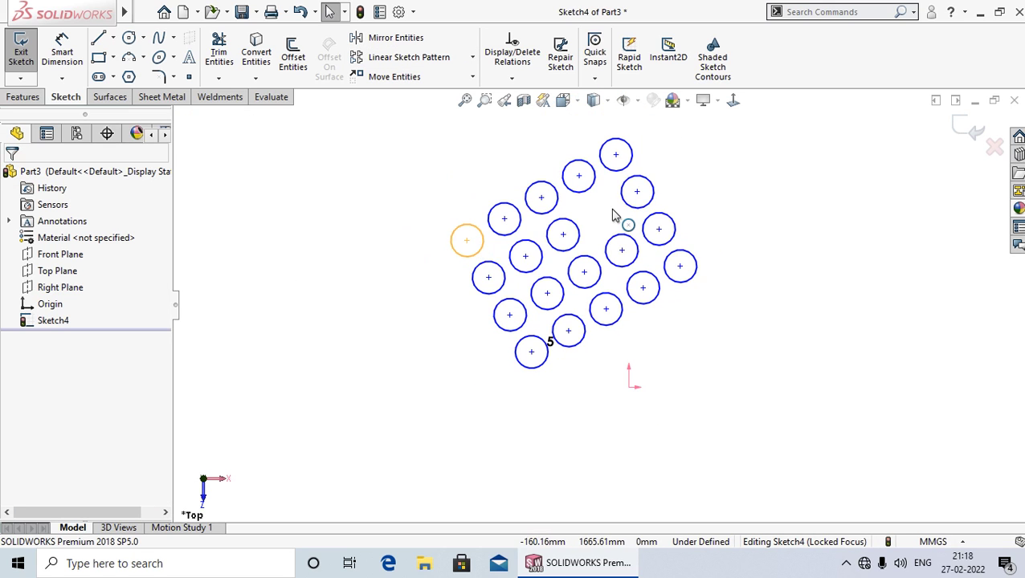
scroll(613, 212, down, 1)
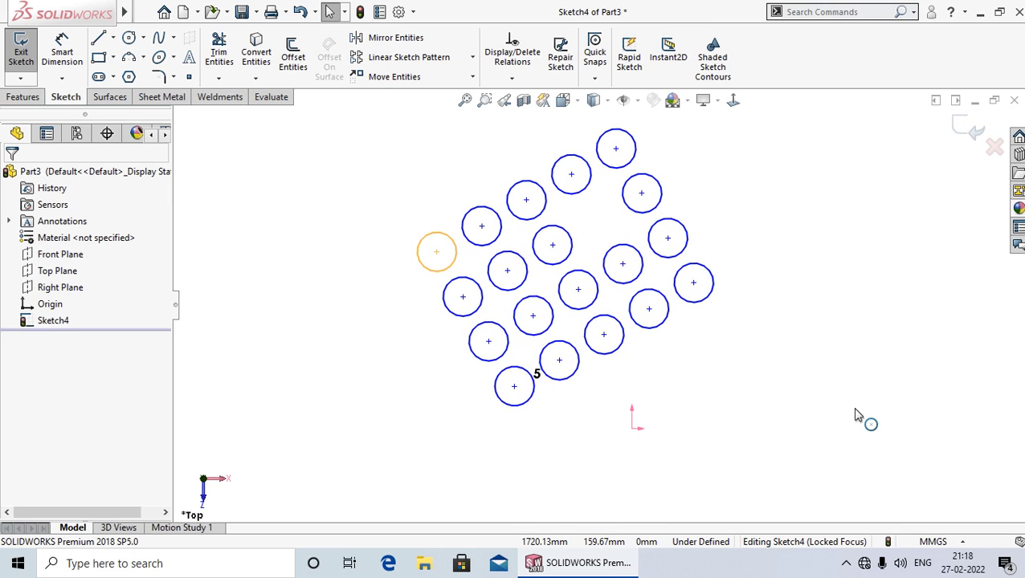